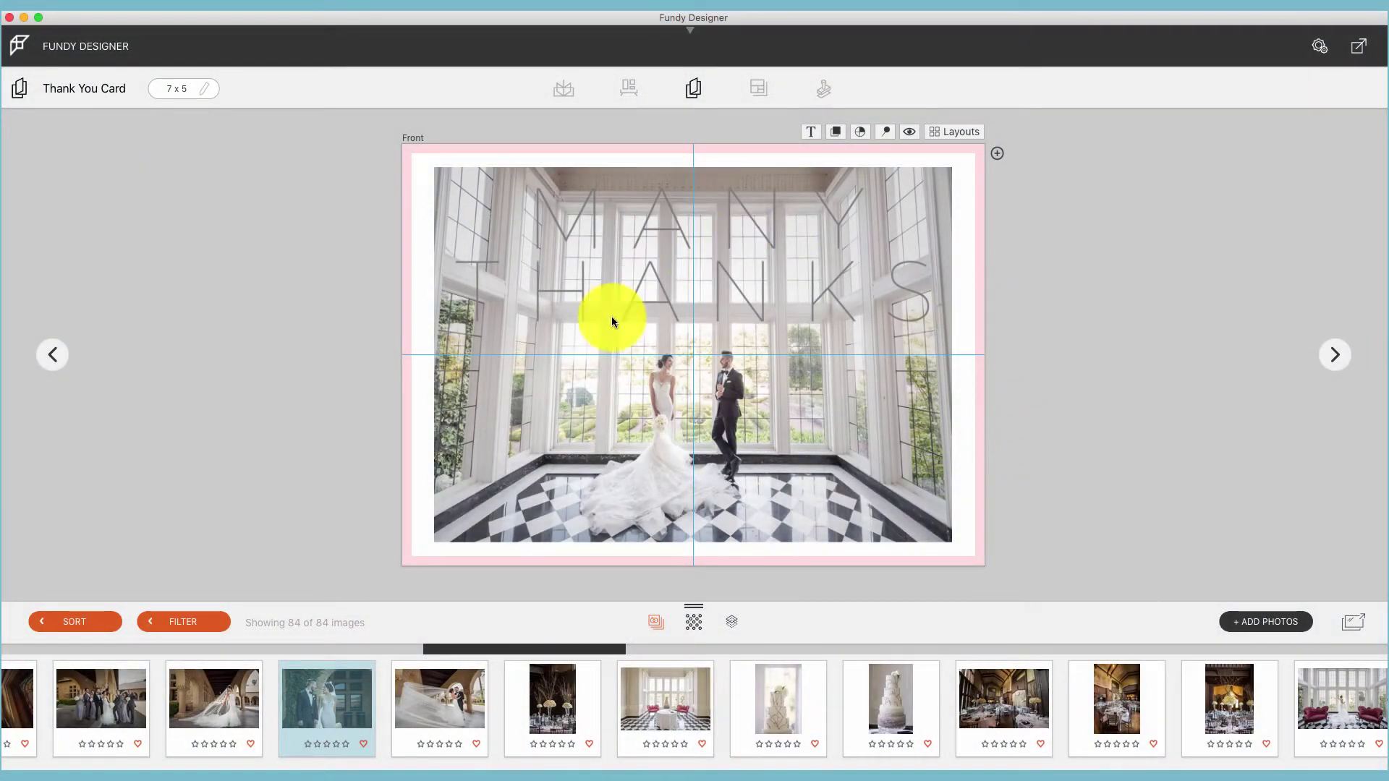
Flip the current card to its back and front, then open the Thank You Card Folded design
click(1344, 357)
click(1344, 357)
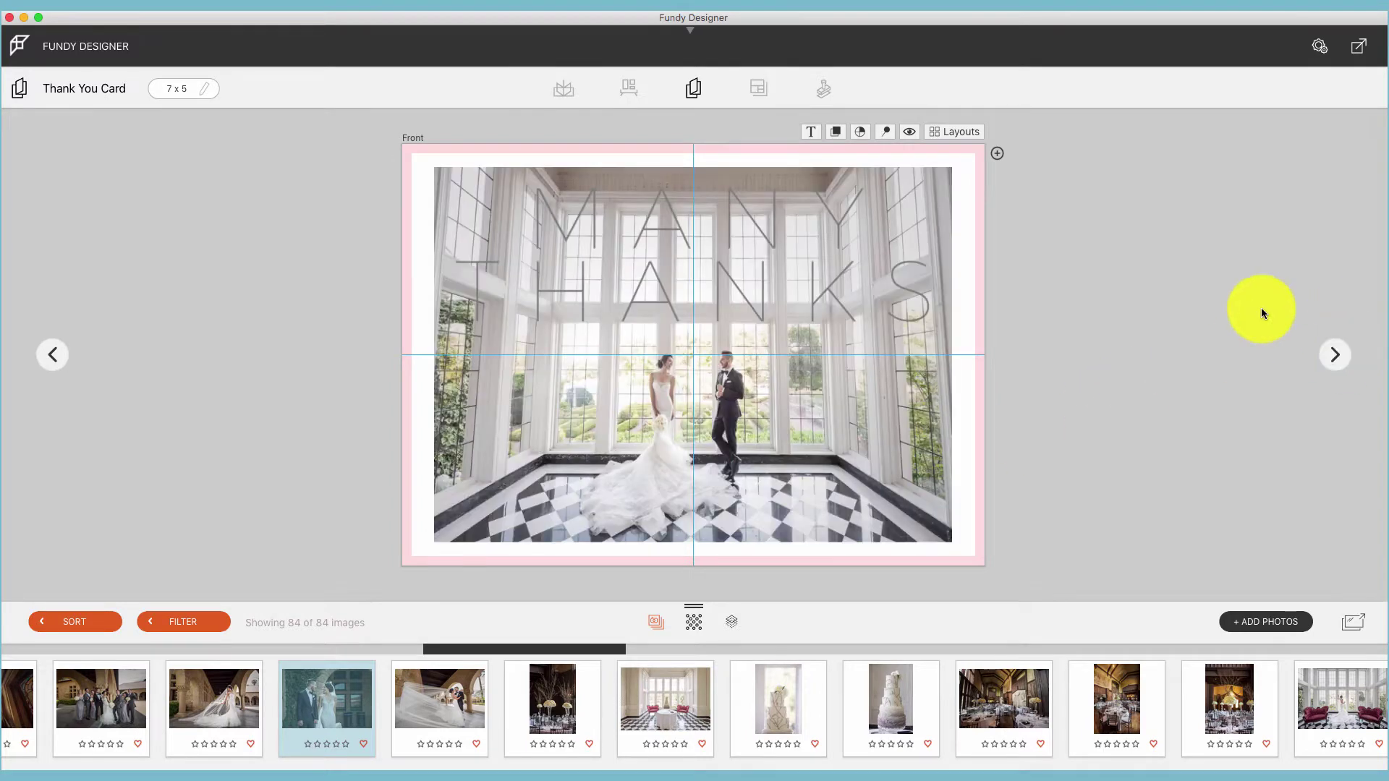
click(688, 85)
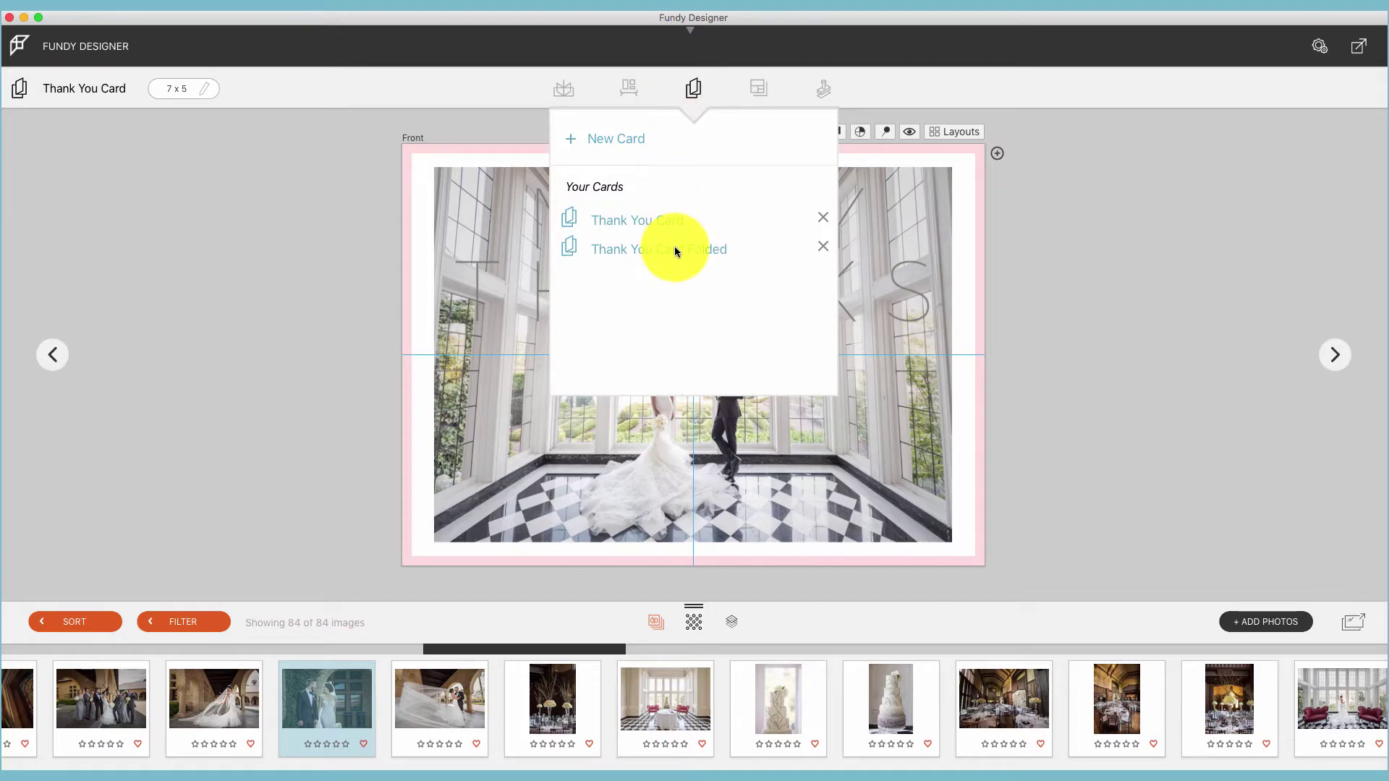
click(674, 248)
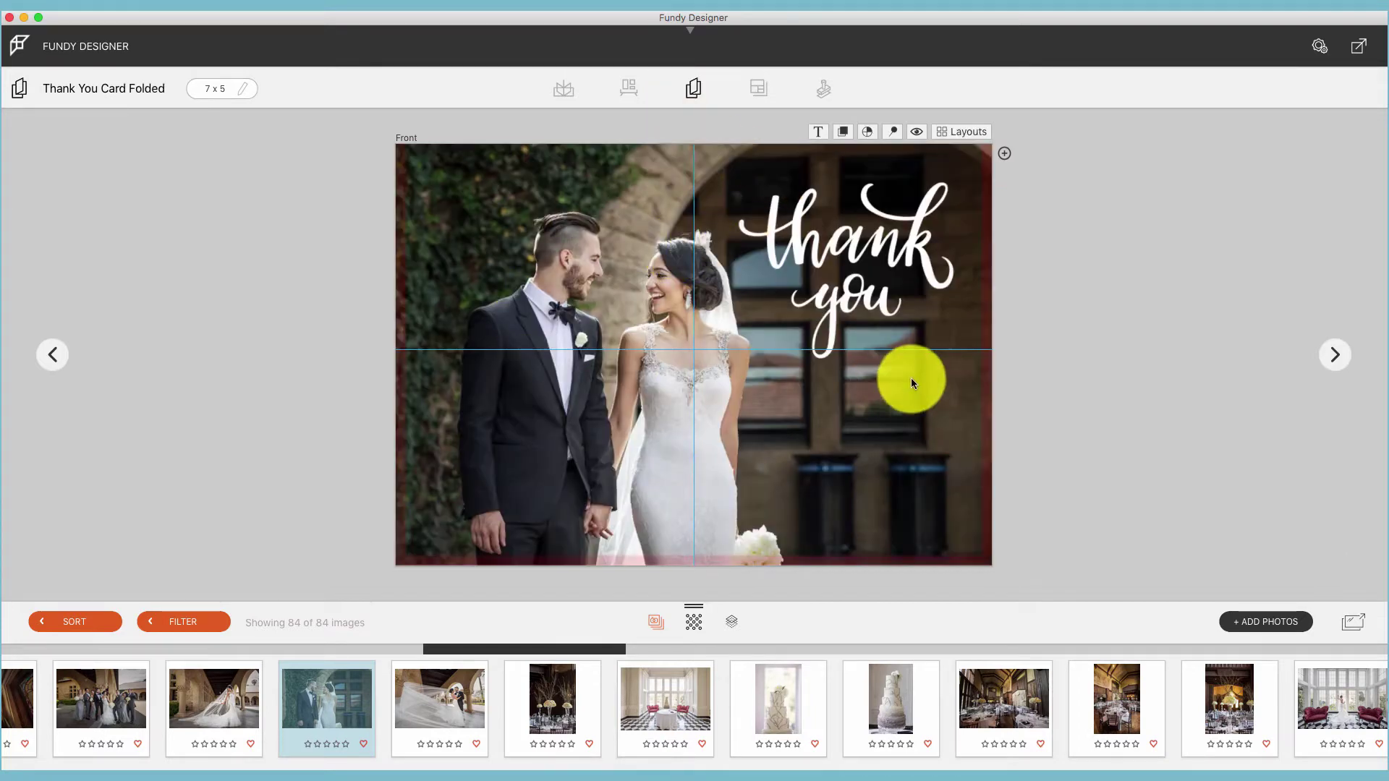
Page through the Thank You Card Folded inside and back pages, ending on the front
click(1341, 355)
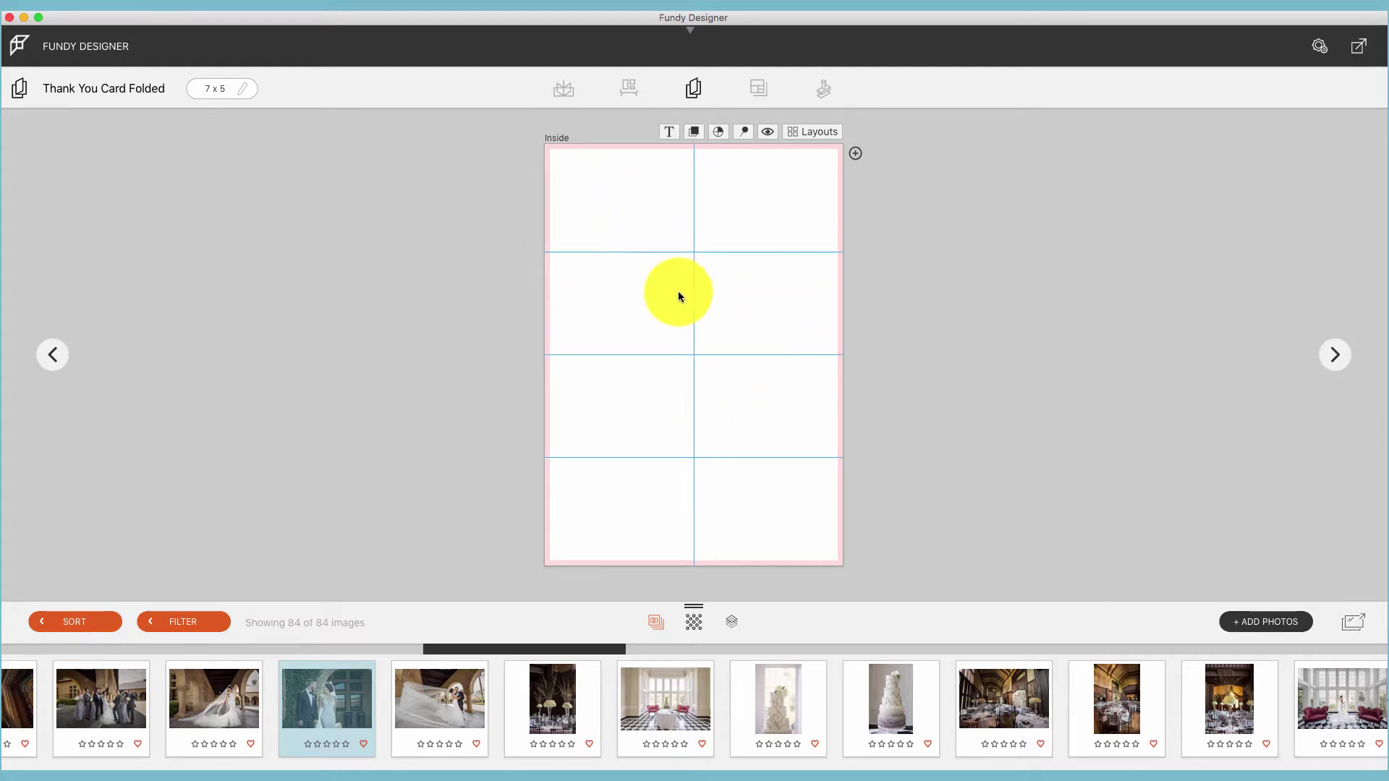
click(1344, 358)
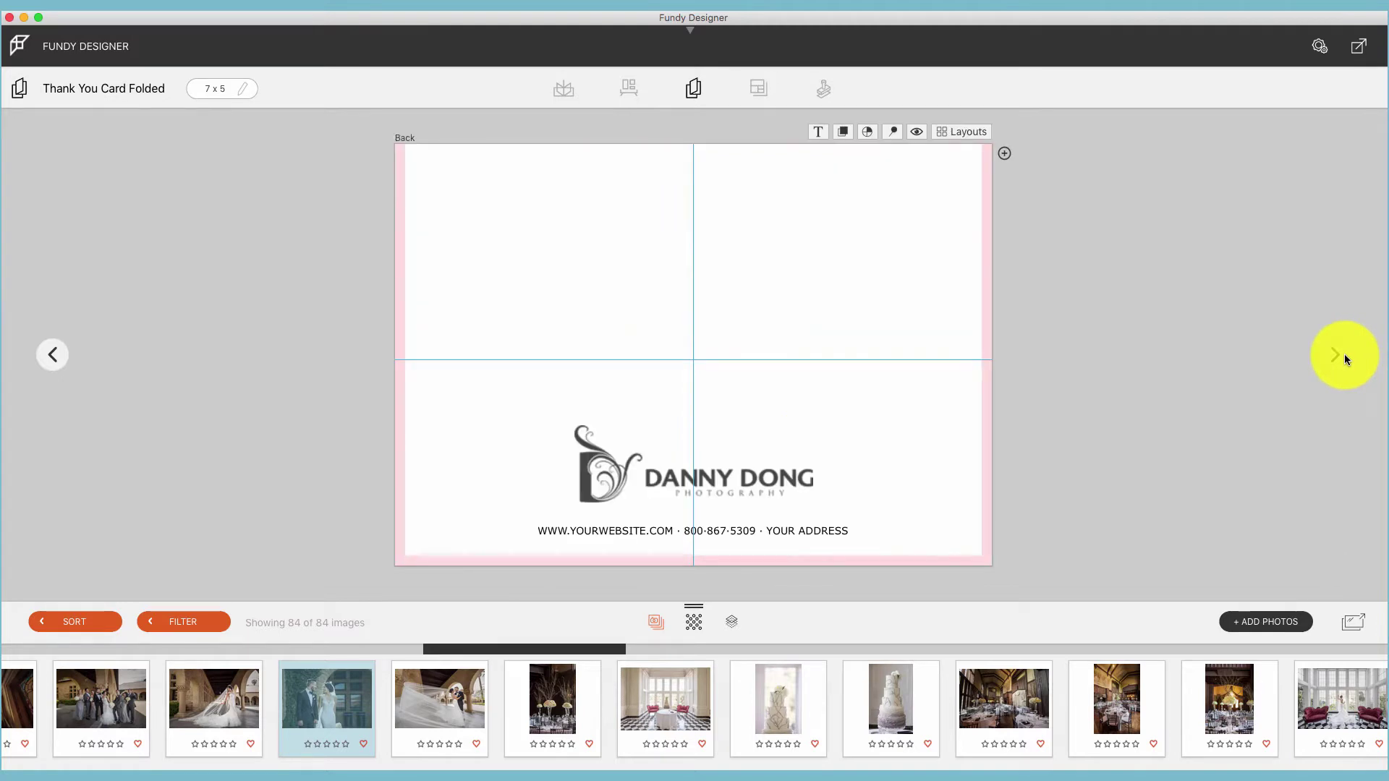
click(1344, 357)
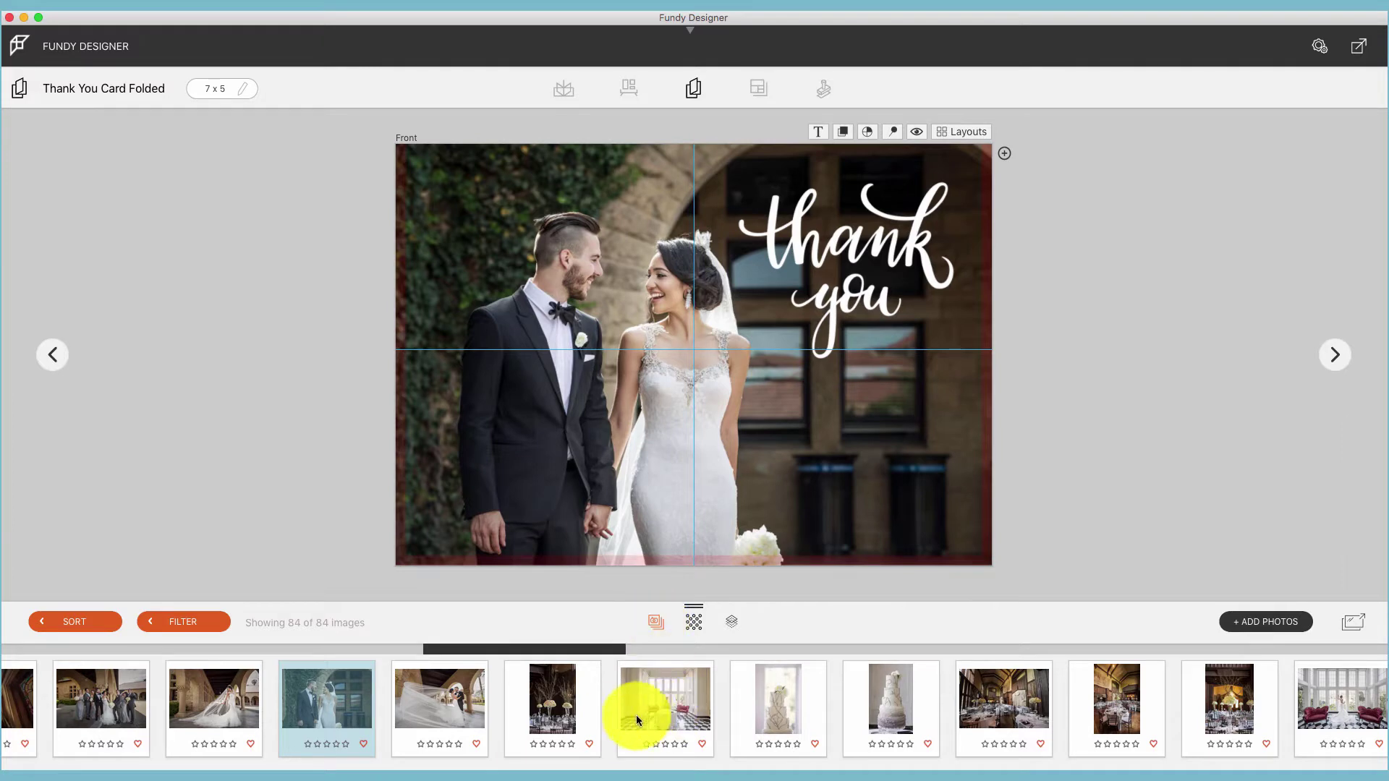
Show the background papers, then the text overlays, in the image strip
click(693, 623)
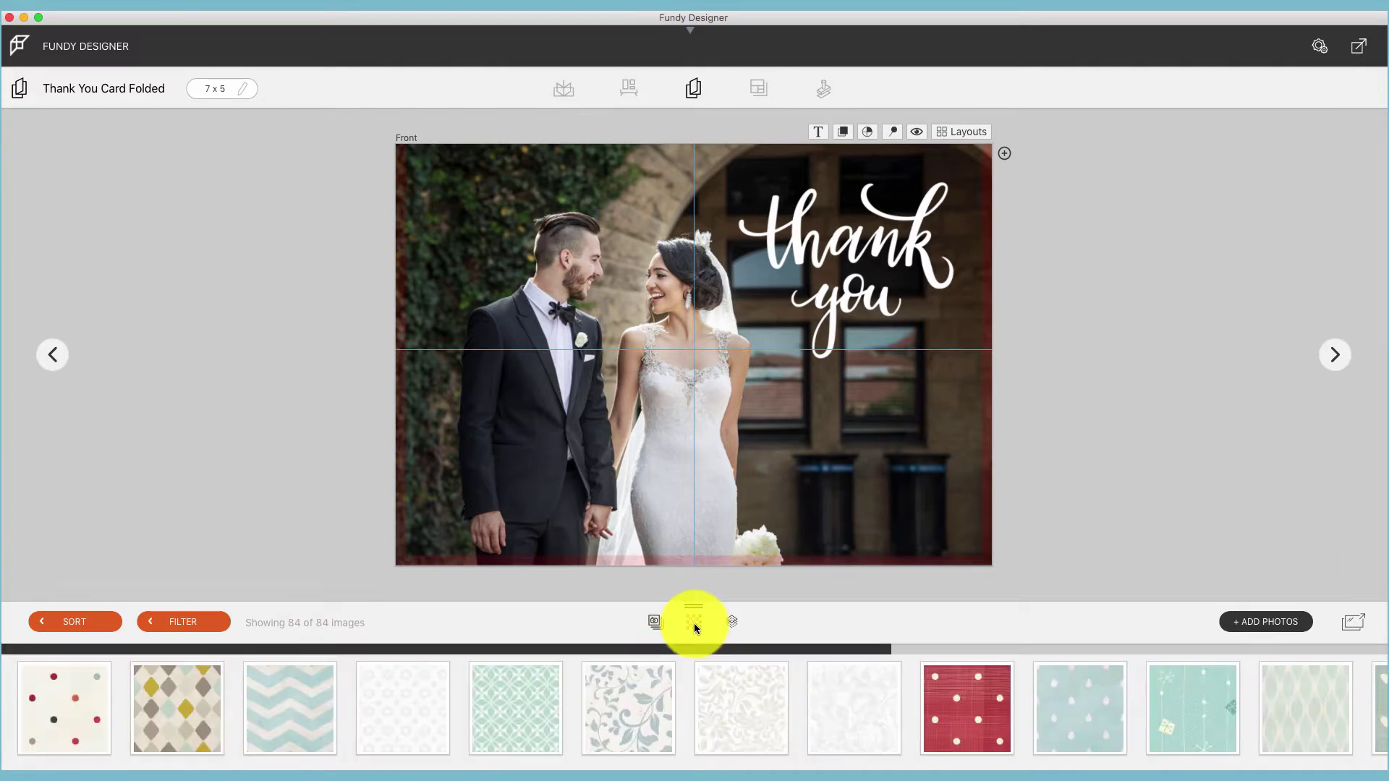
click(732, 622)
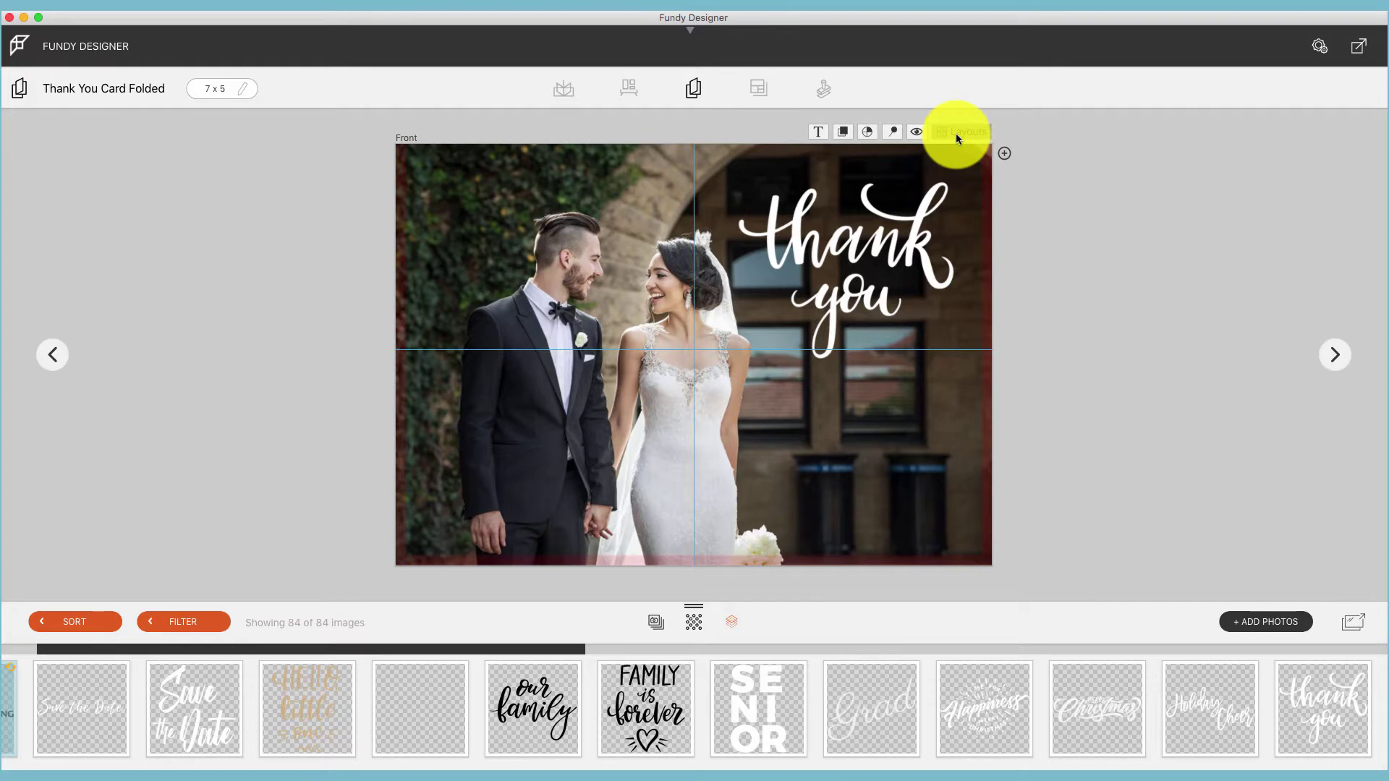
Bring up the card layout designs grid, then open the Design Library
click(957, 134)
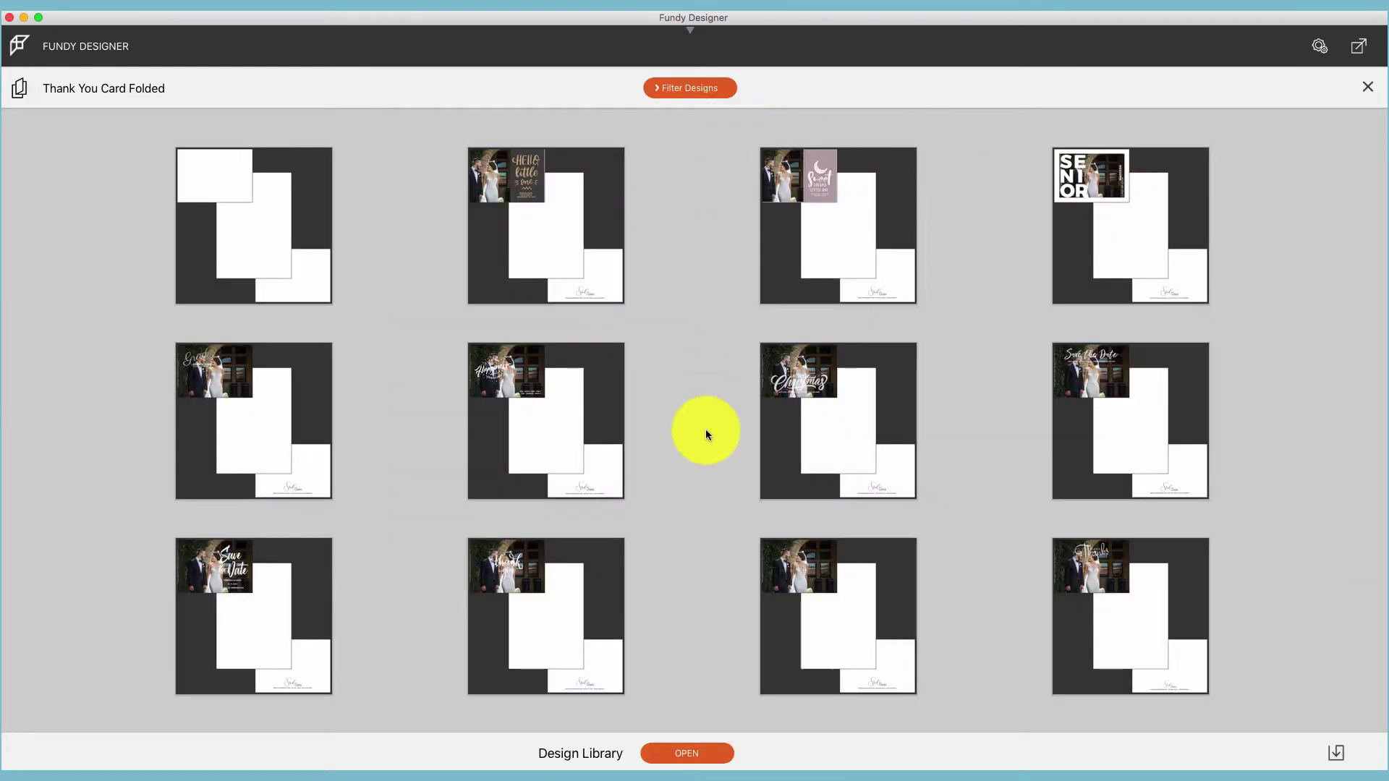
click(698, 754)
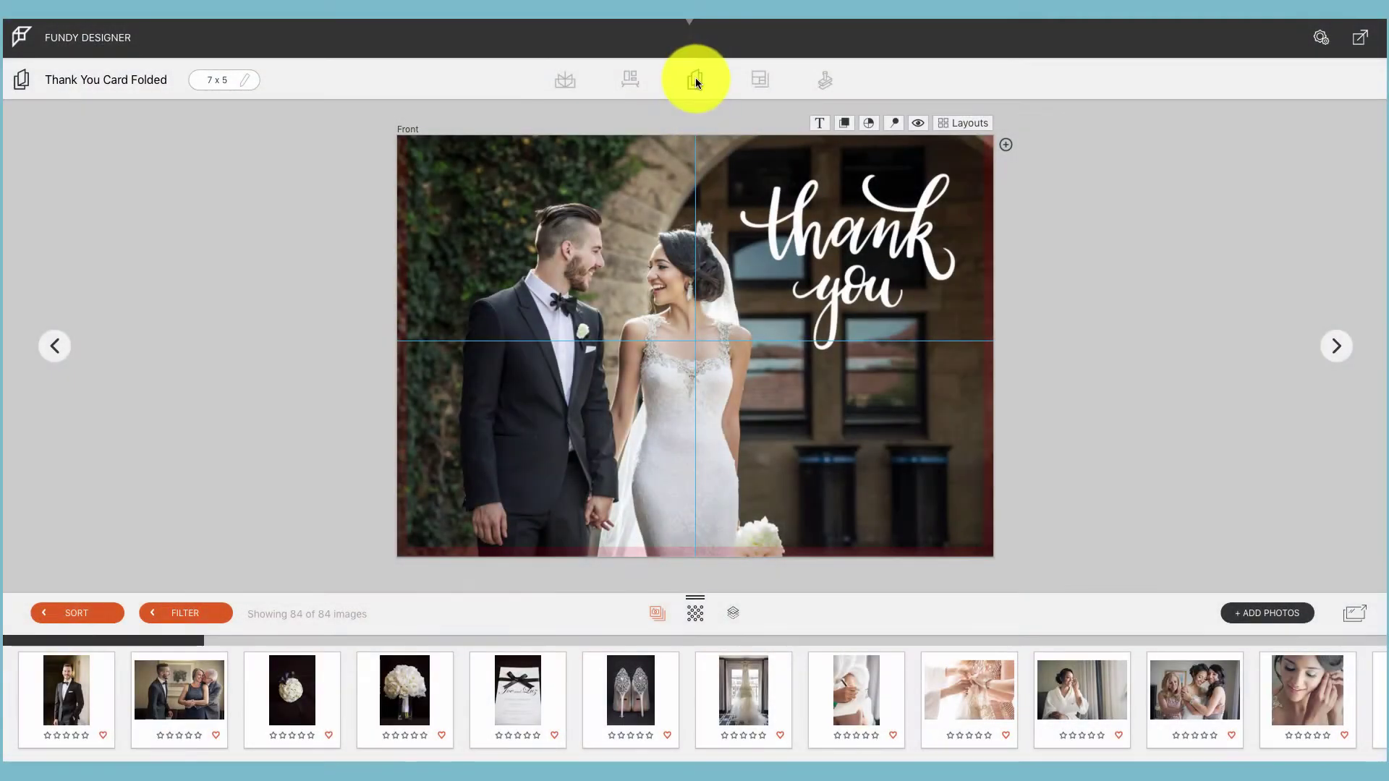
Start a new card with the 5x7 standard size in horizontal orientation
click(696, 81)
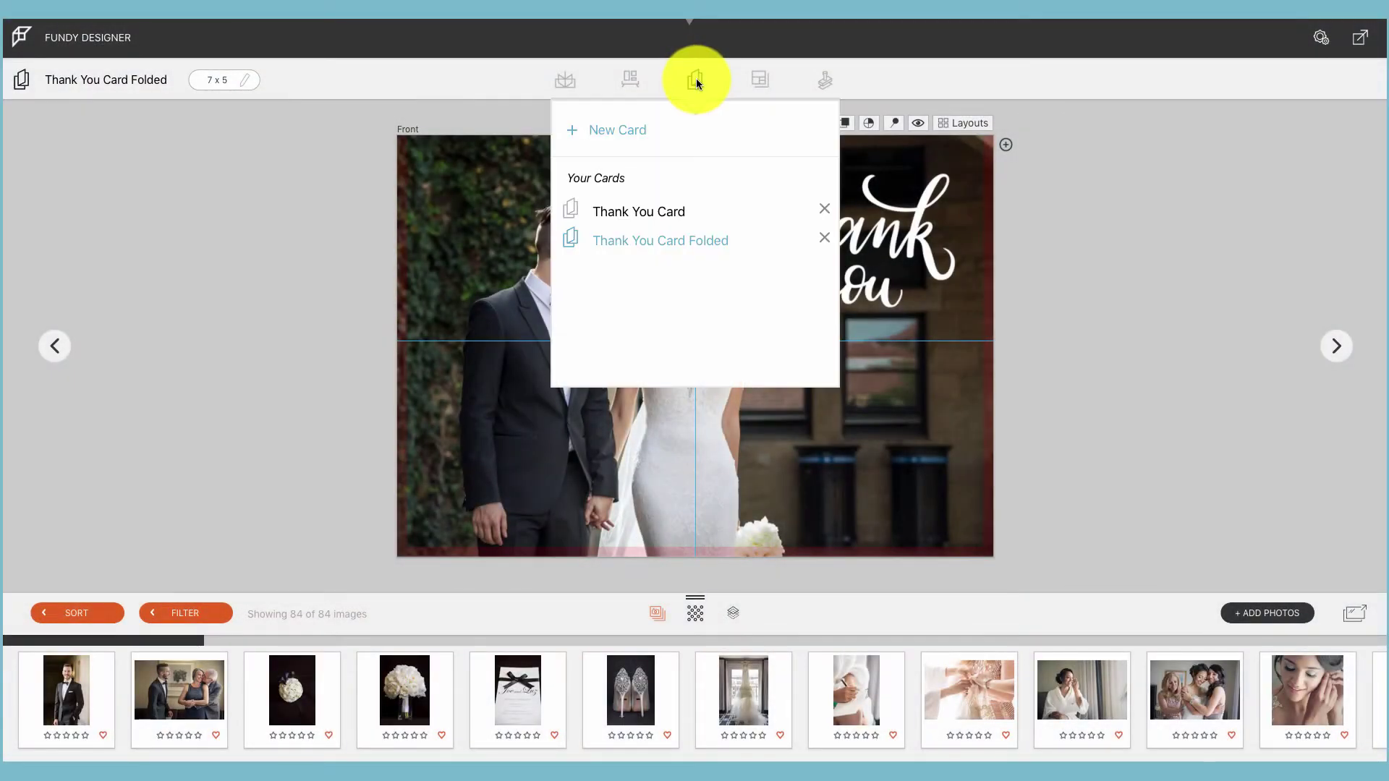
click(640, 129)
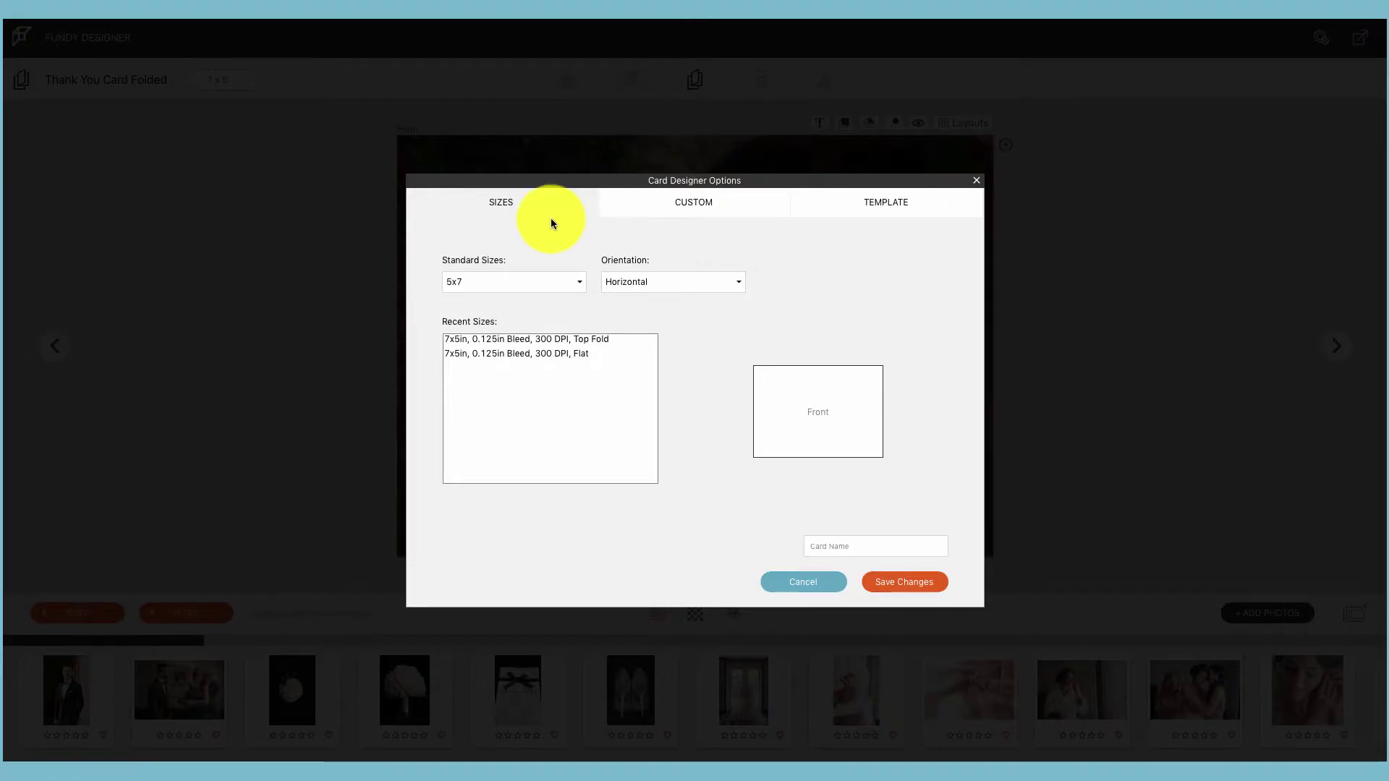
click(533, 282)
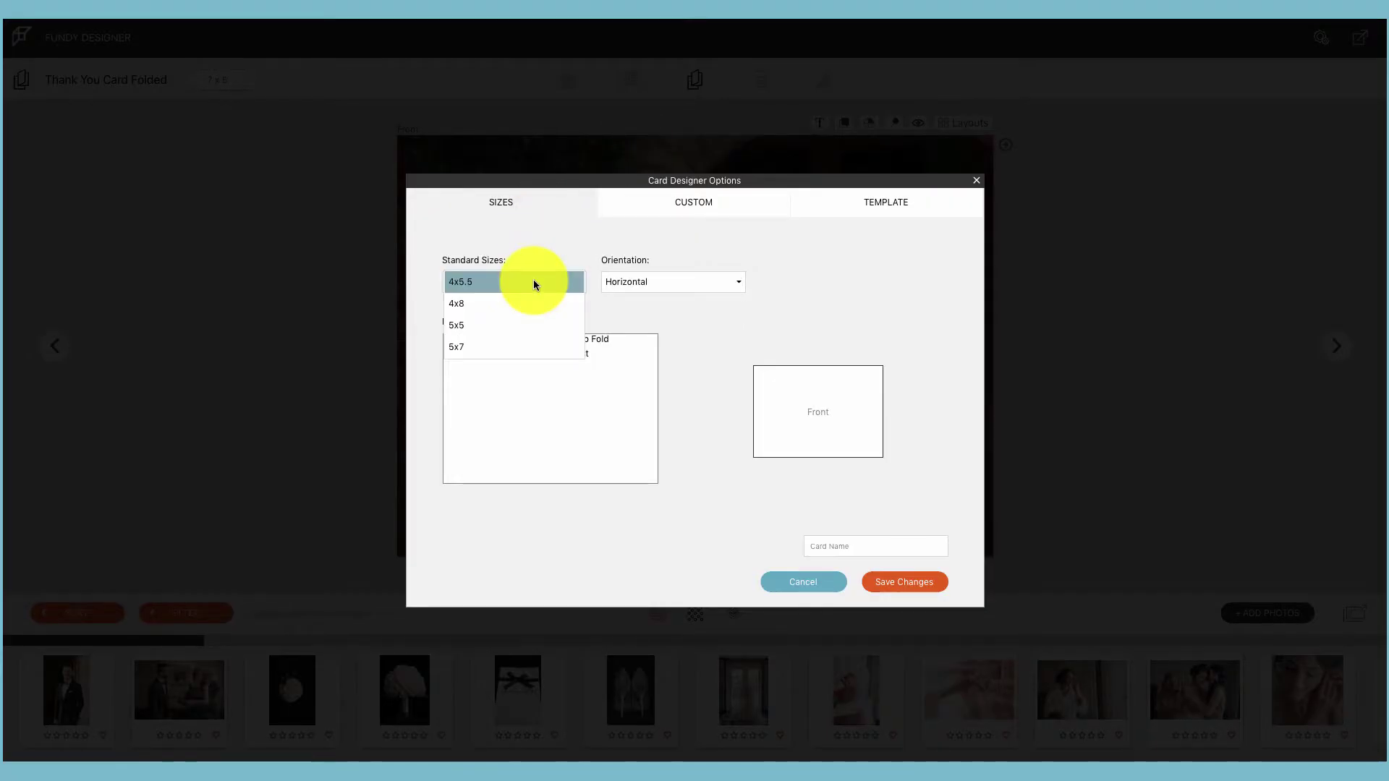
click(524, 346)
click(631, 284)
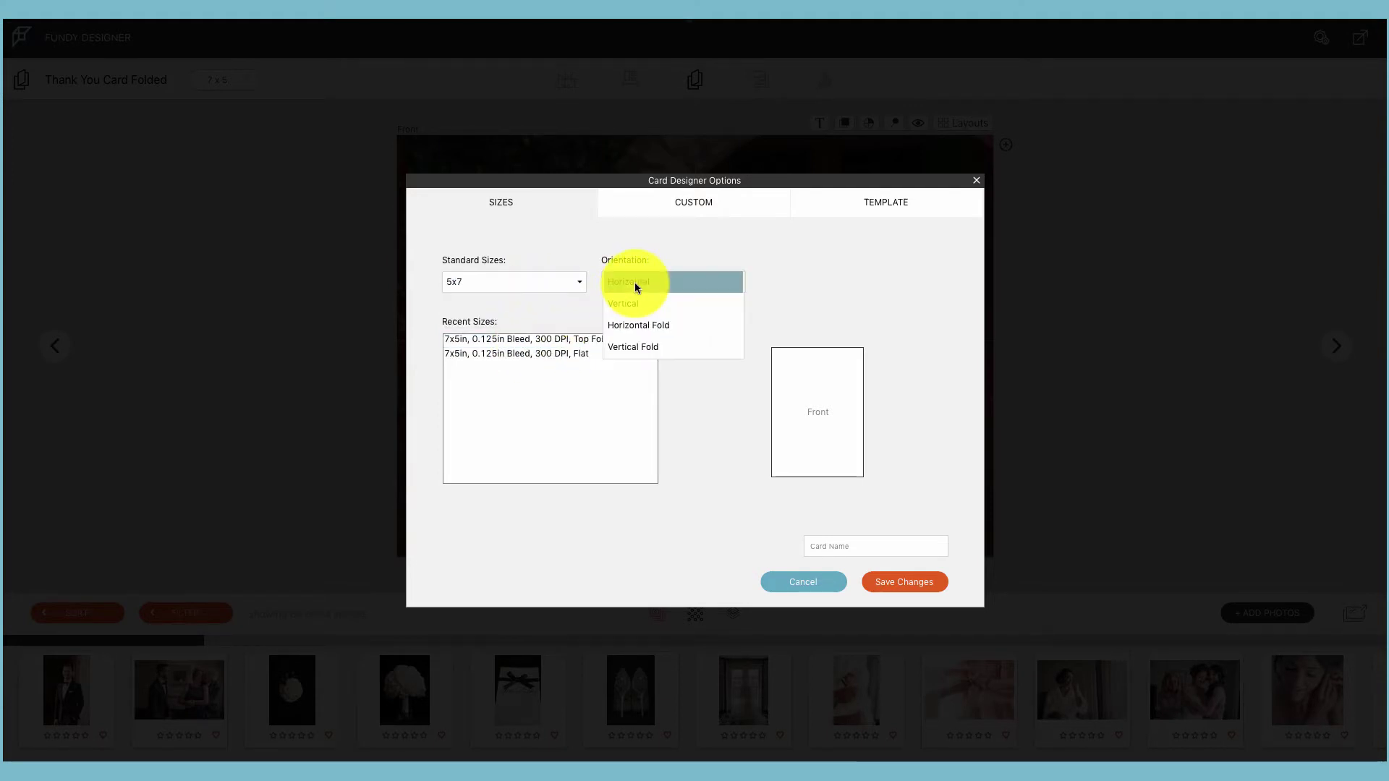
click(654, 282)
click(653, 282)
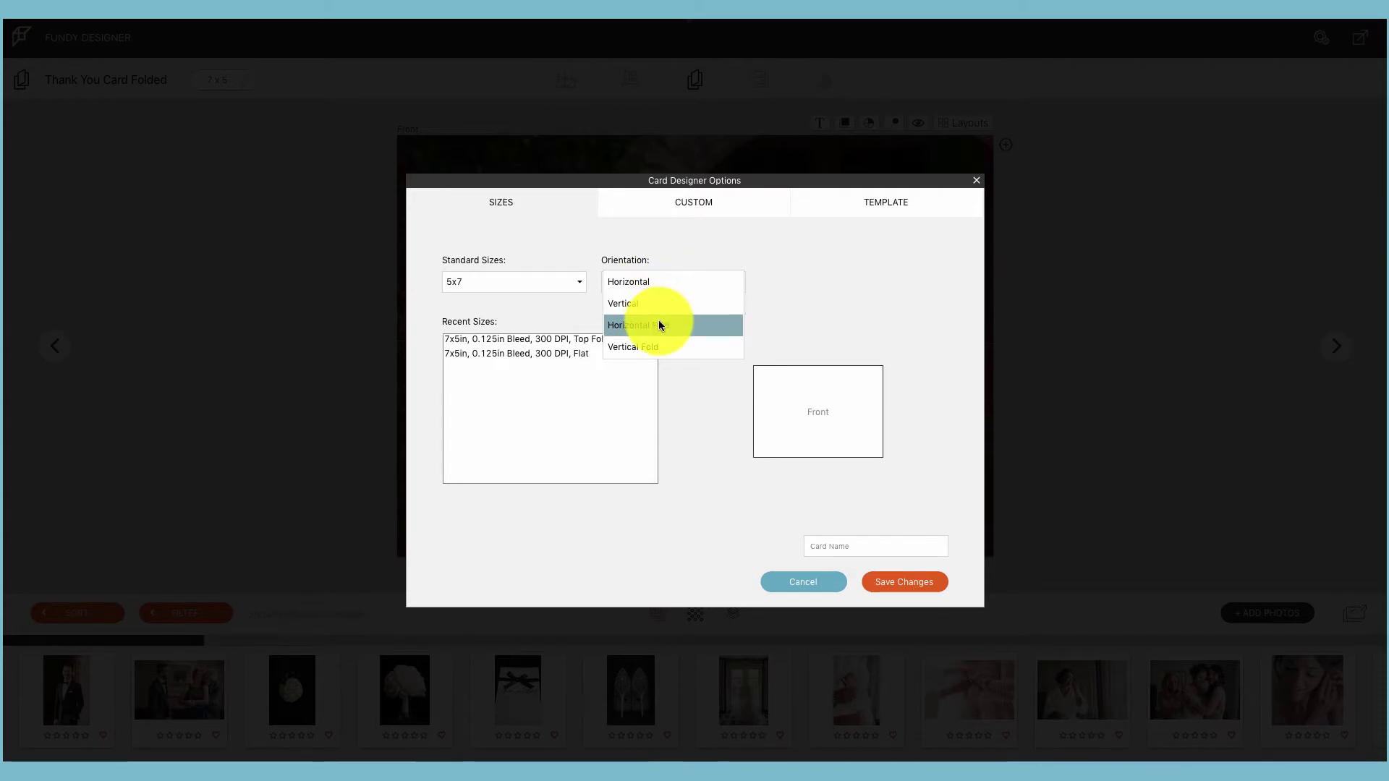
click(696, 246)
Keep the card flat, review template and recent 7x5 sizes, and name it 'card name'
click(693, 206)
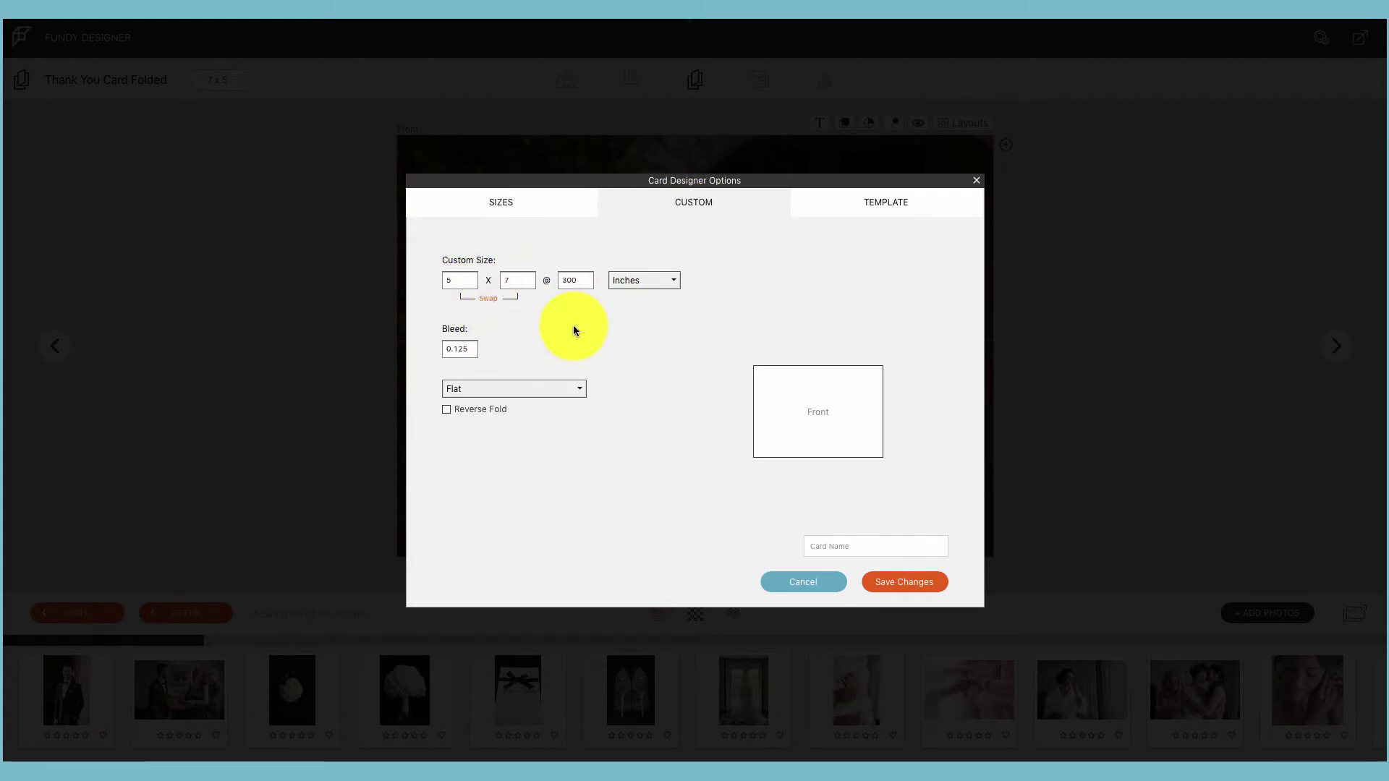
click(549, 387)
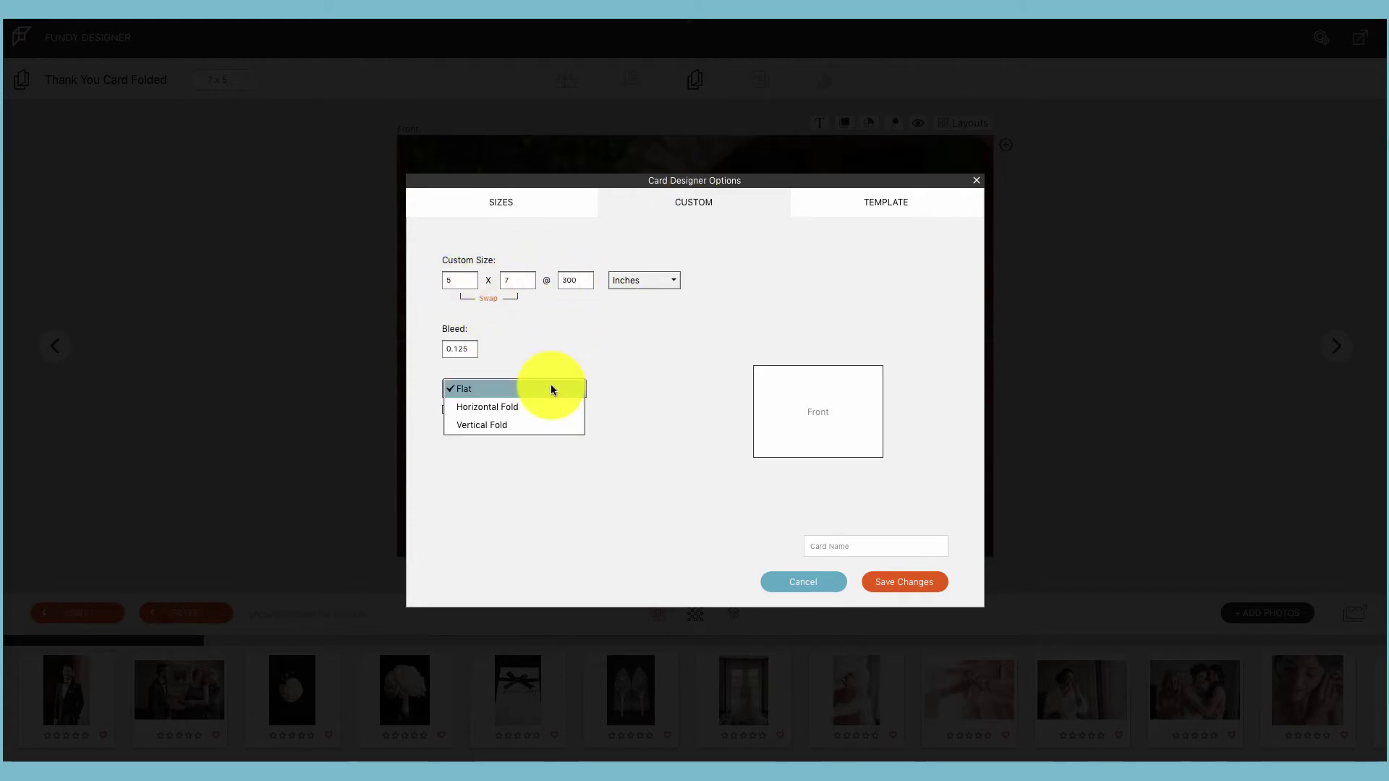
click(552, 351)
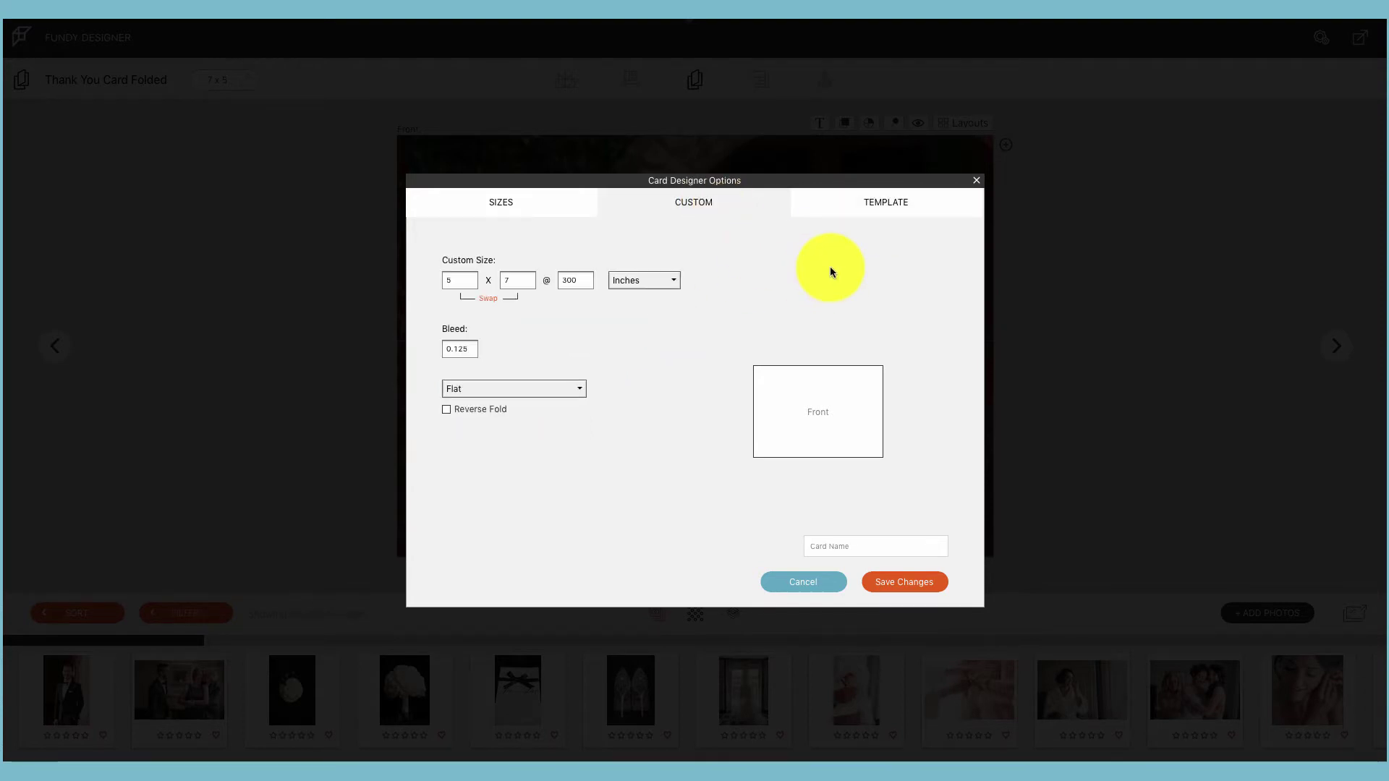
click(869, 210)
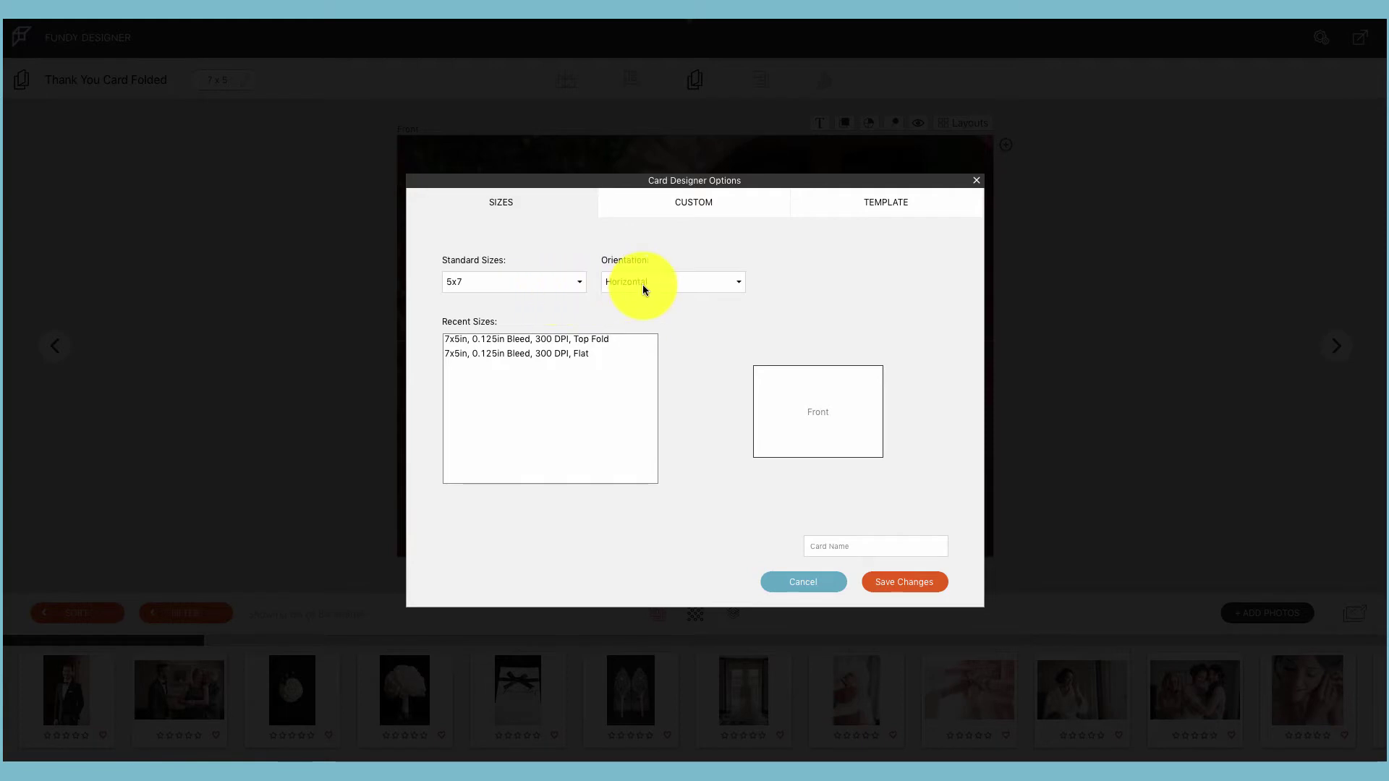
click(550, 338)
click(545, 350)
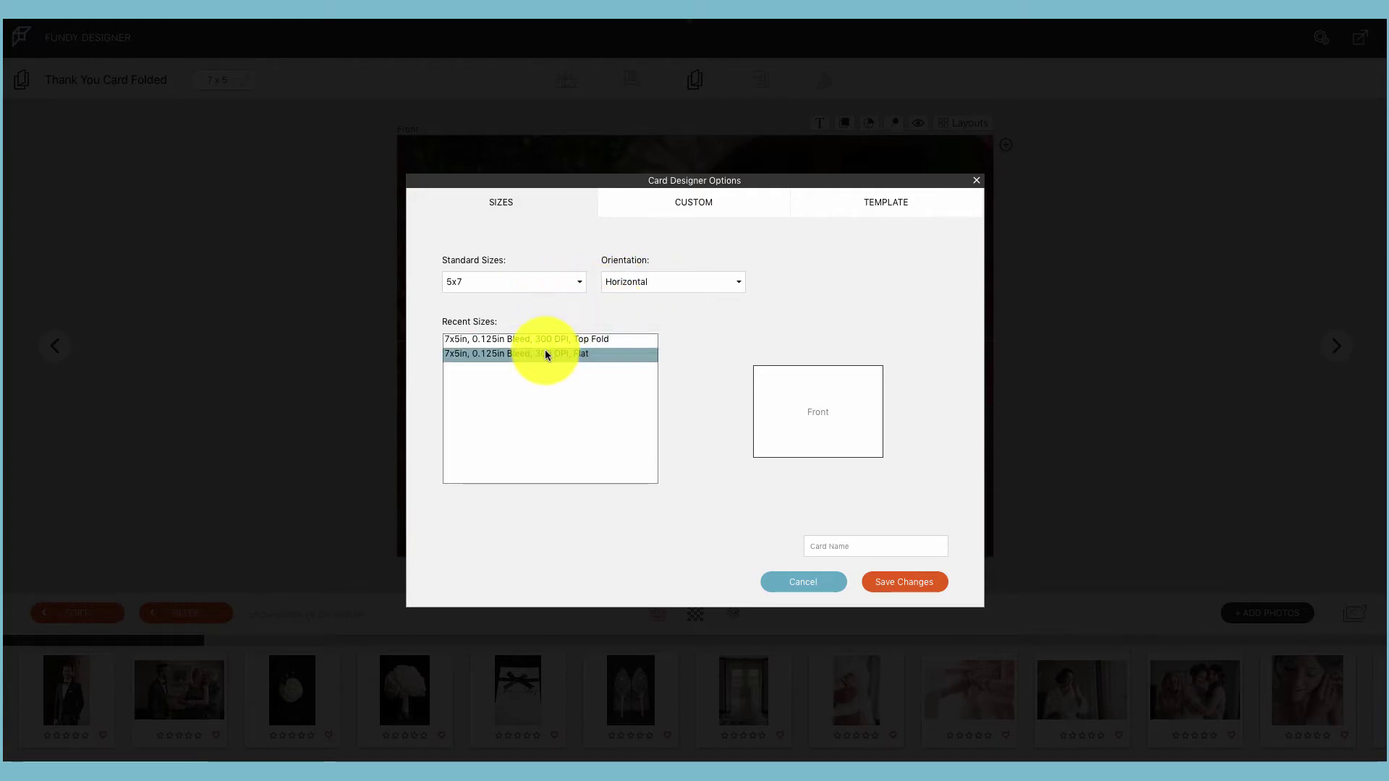
click(545, 350)
click(824, 544)
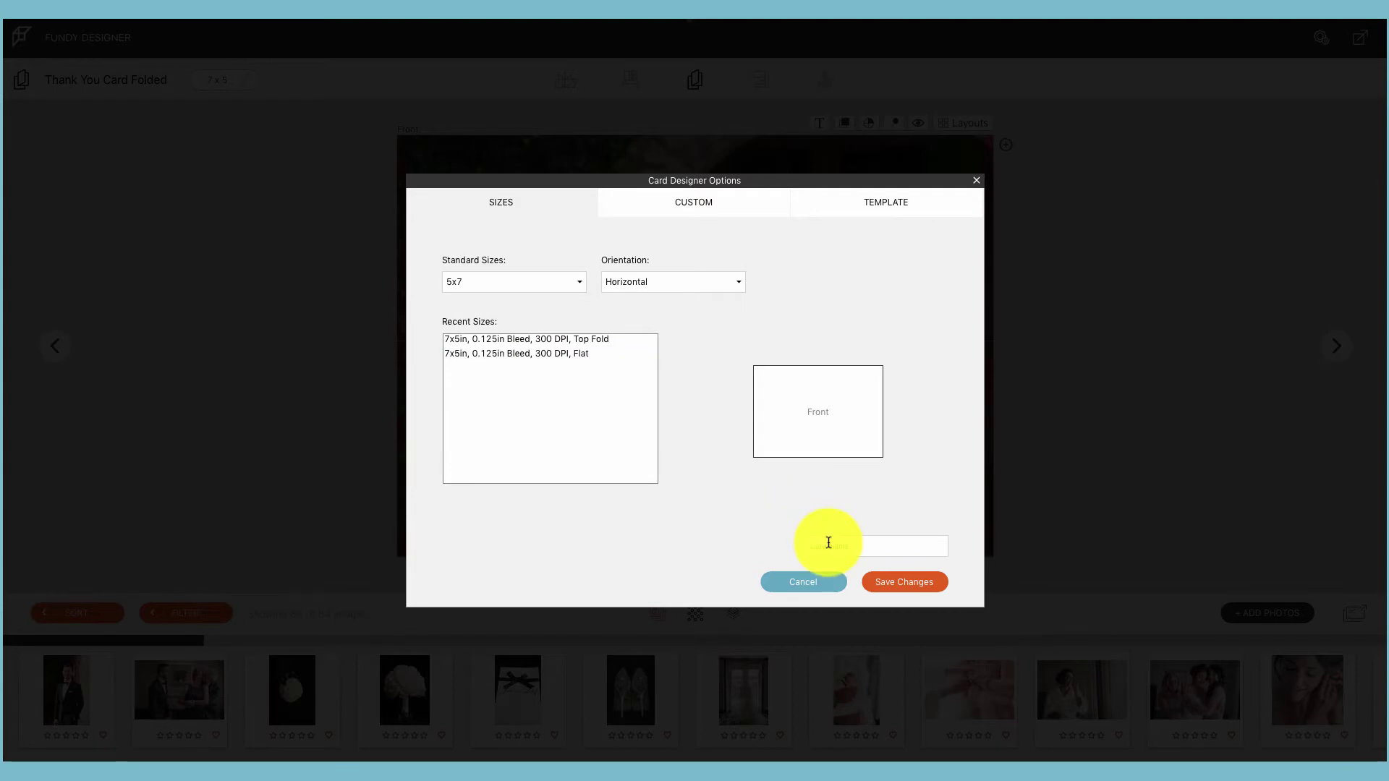
text(card name)
Save the new card, apply the Christmas design, and bring up the card size options
click(889, 583)
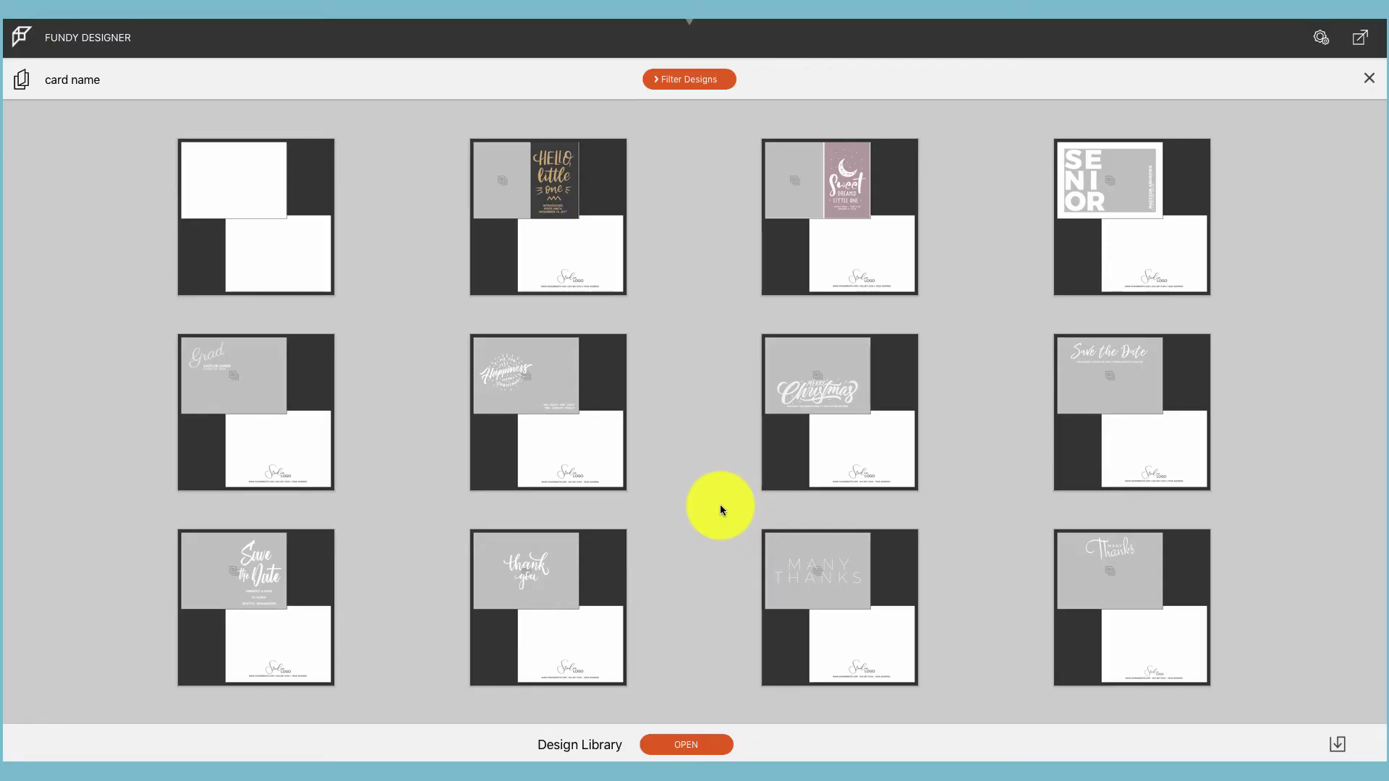
mouse_move(844, 463)
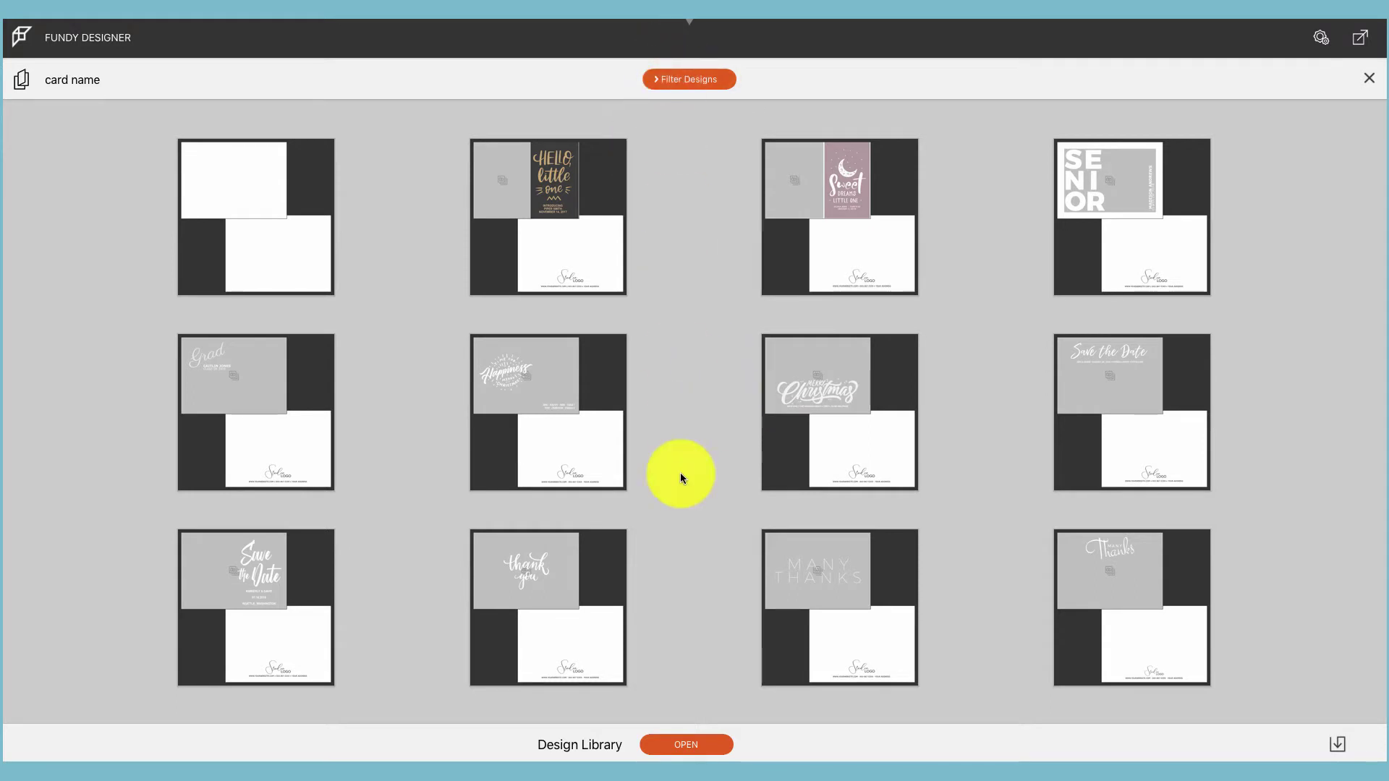
mouse_move(866, 389)
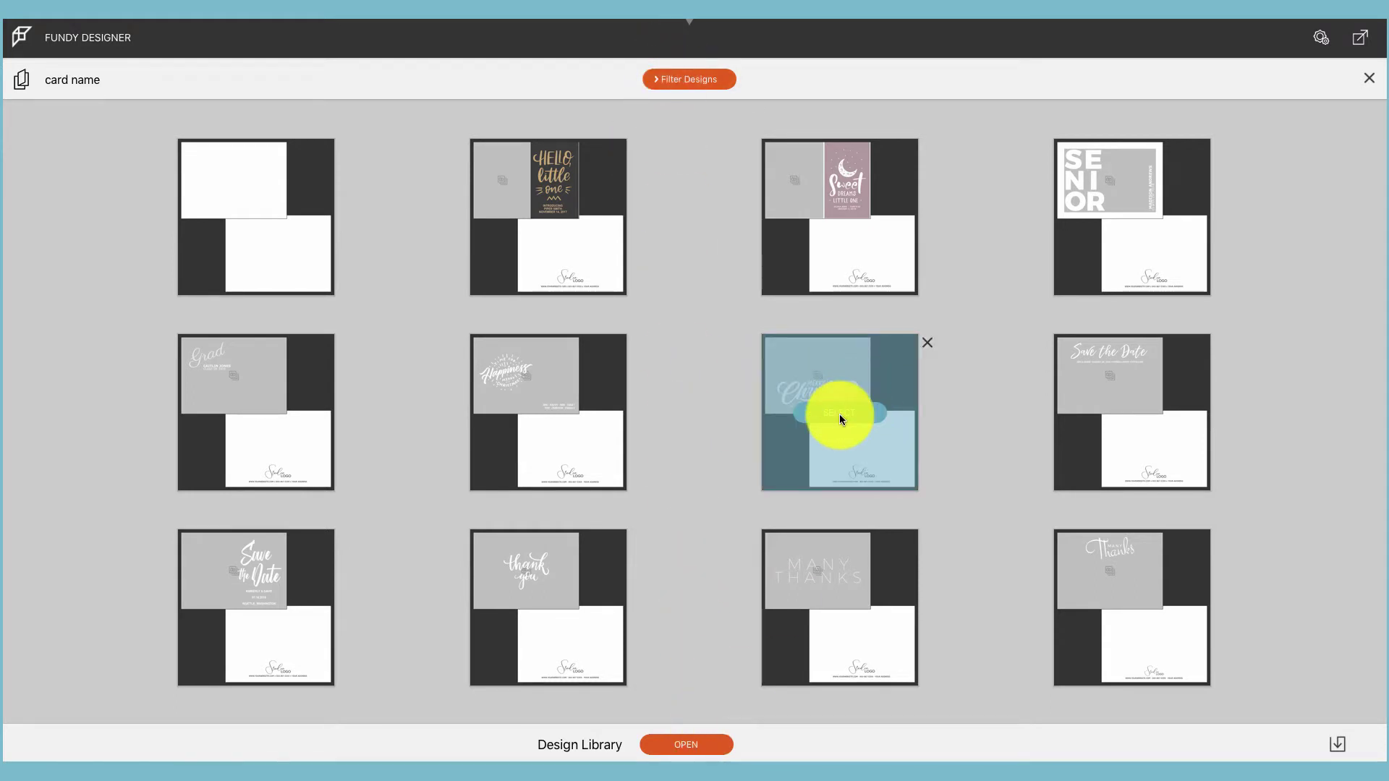
click(839, 414)
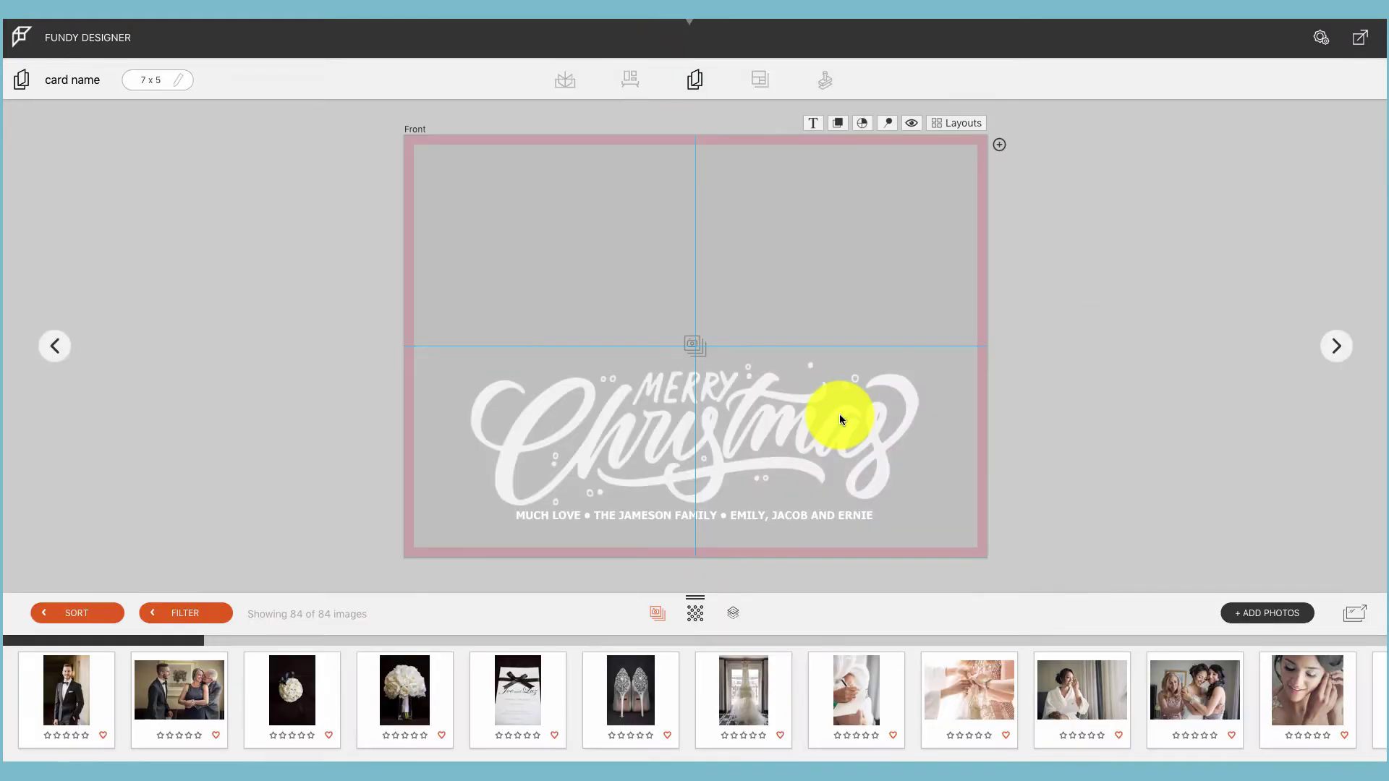
click(176, 79)
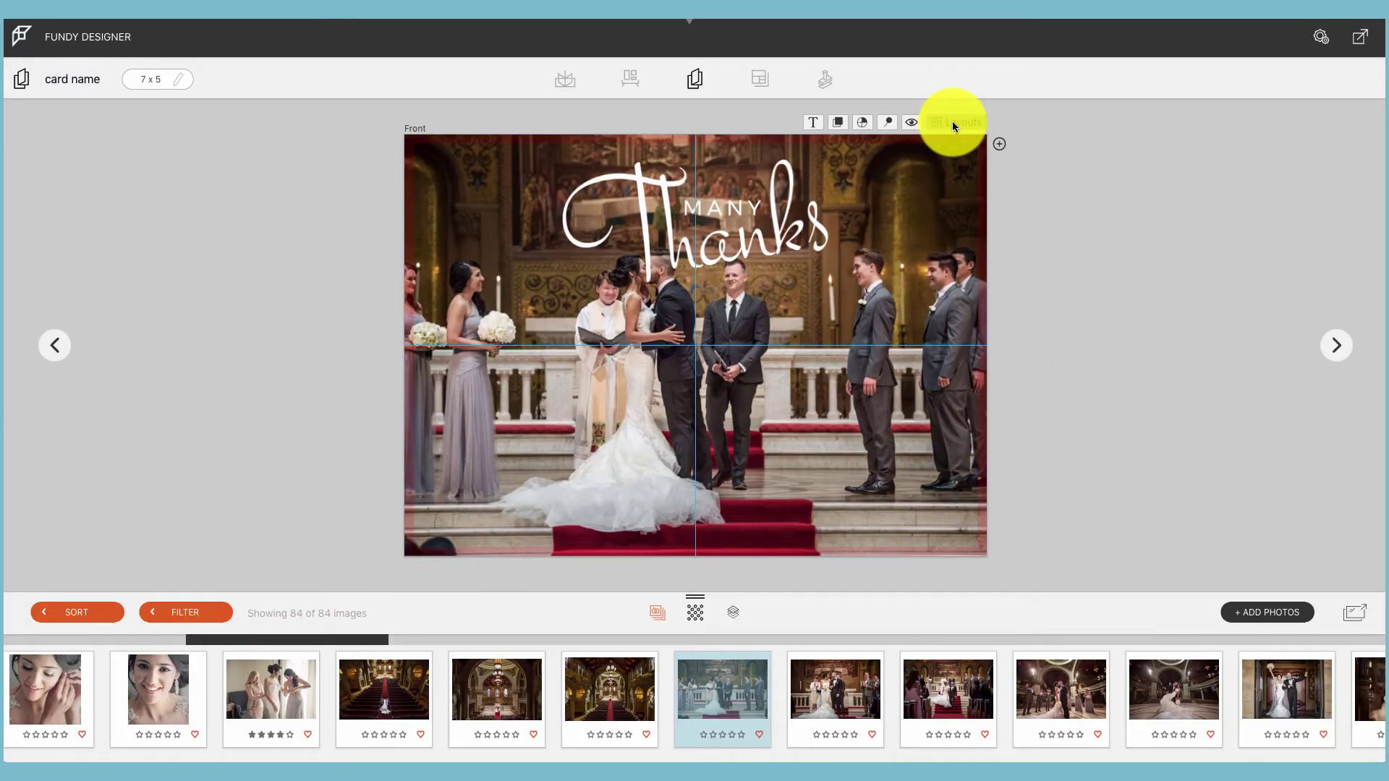
Filter layouts by Save the Date, Thank You and Baby, return to all categories, then open the Design Library
click(952, 126)
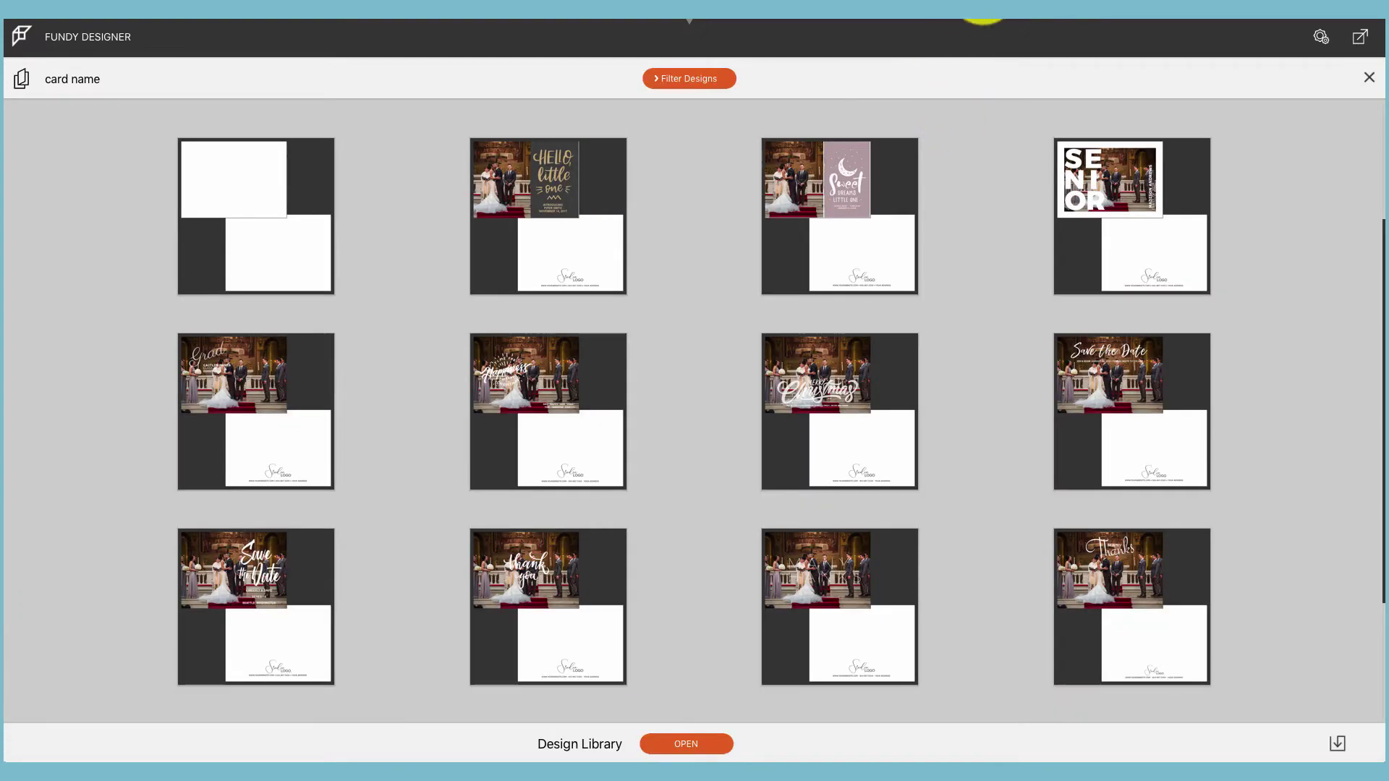
click(658, 81)
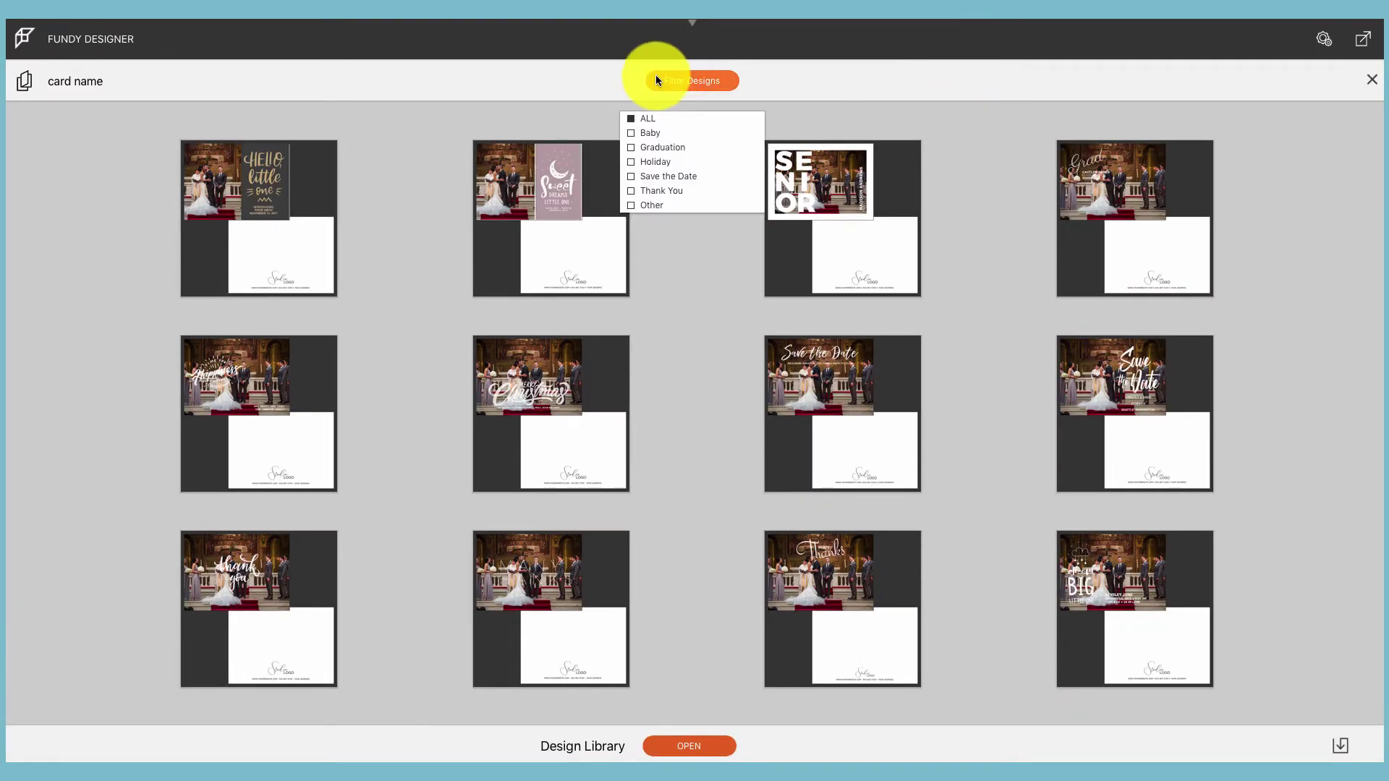
click(631, 177)
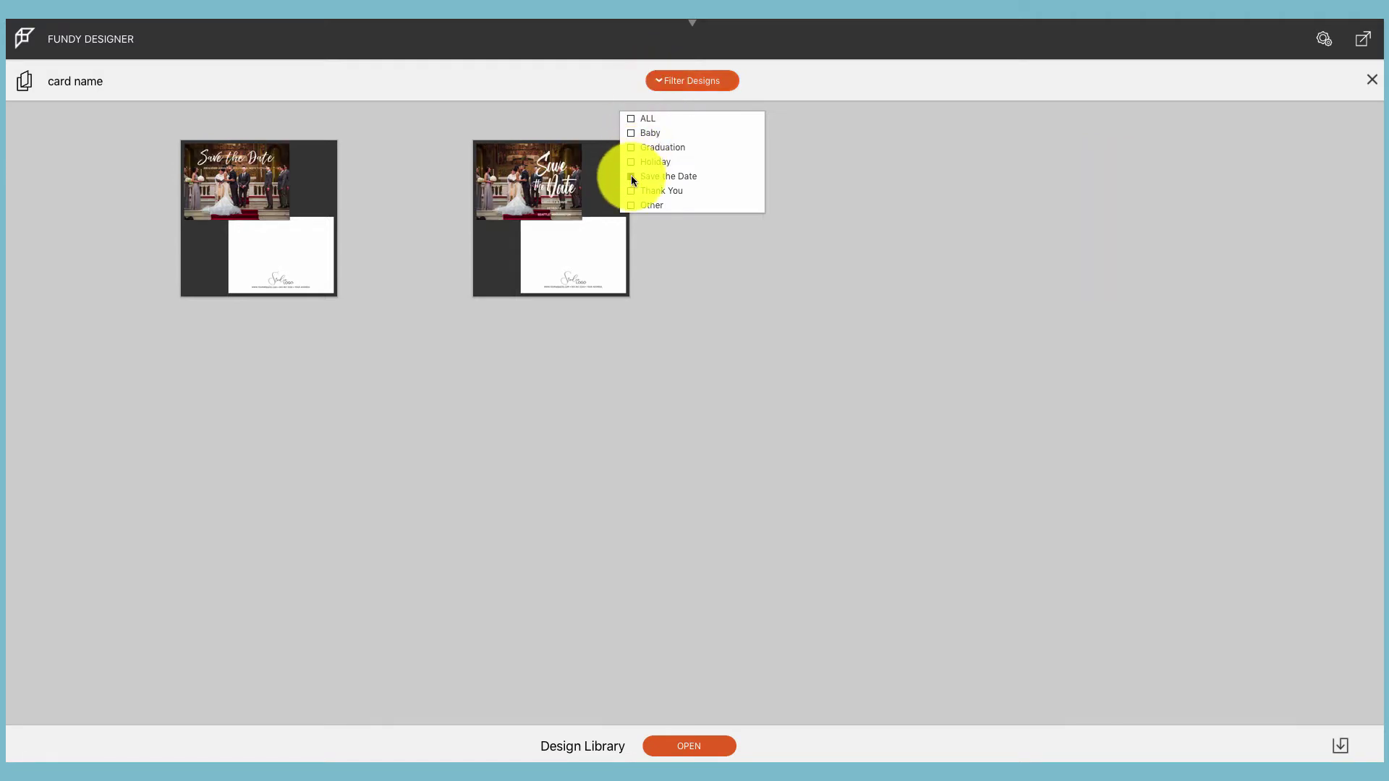
click(631, 190)
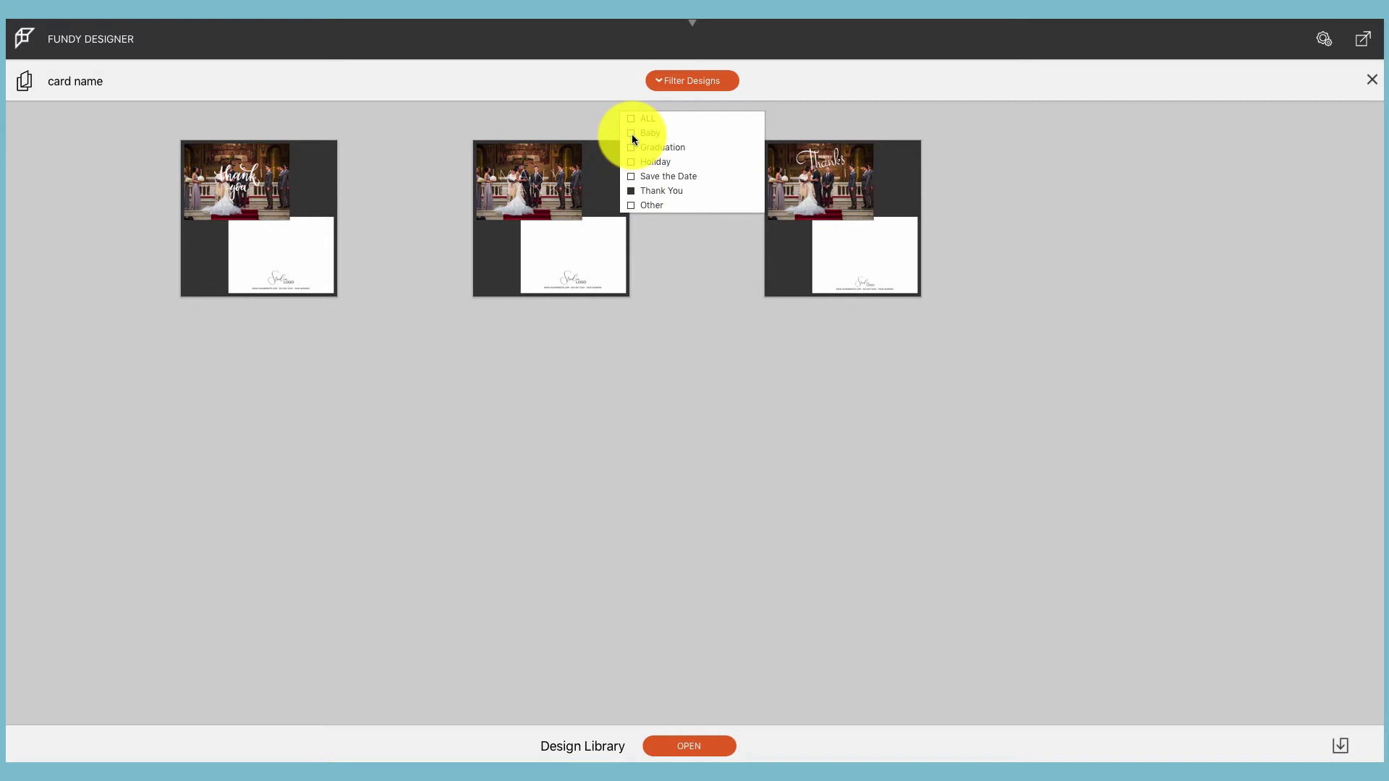
click(631, 133)
click(631, 191)
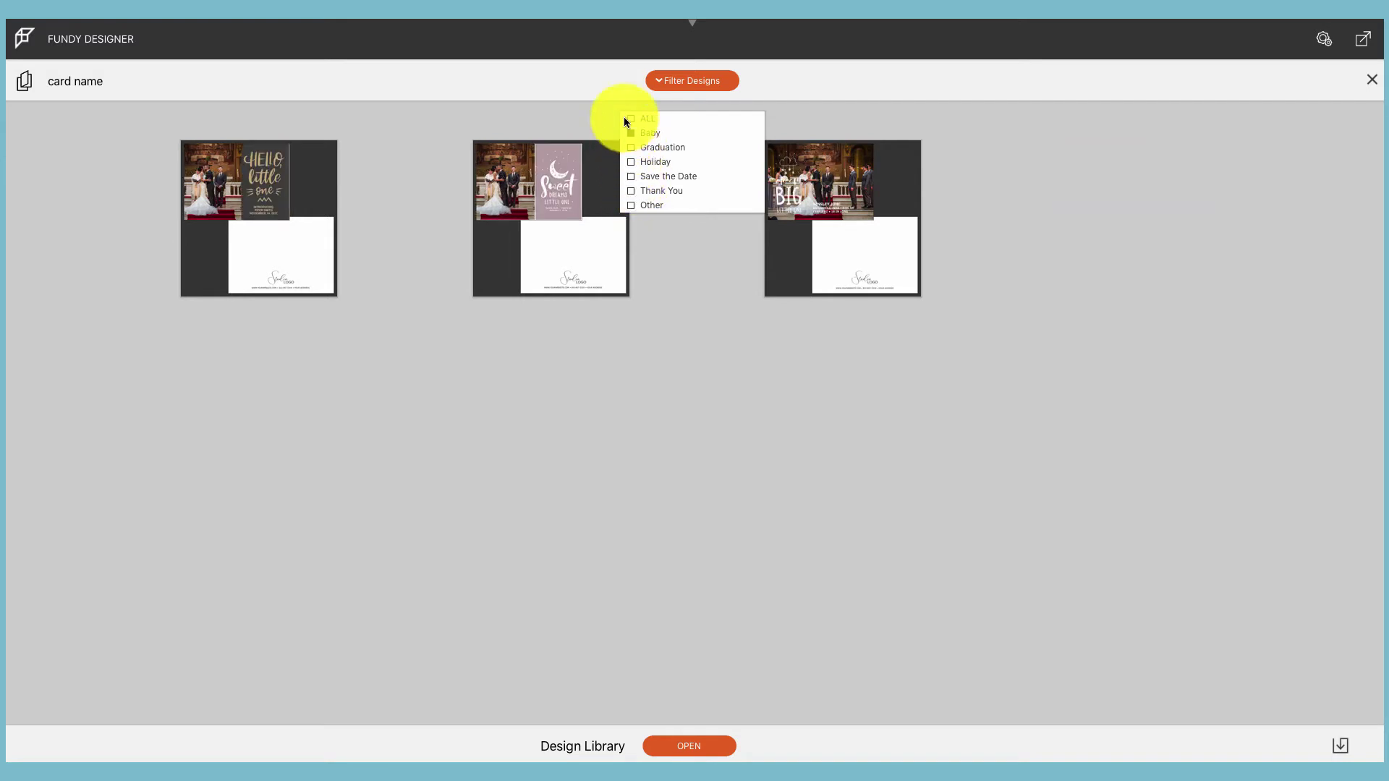
click(632, 118)
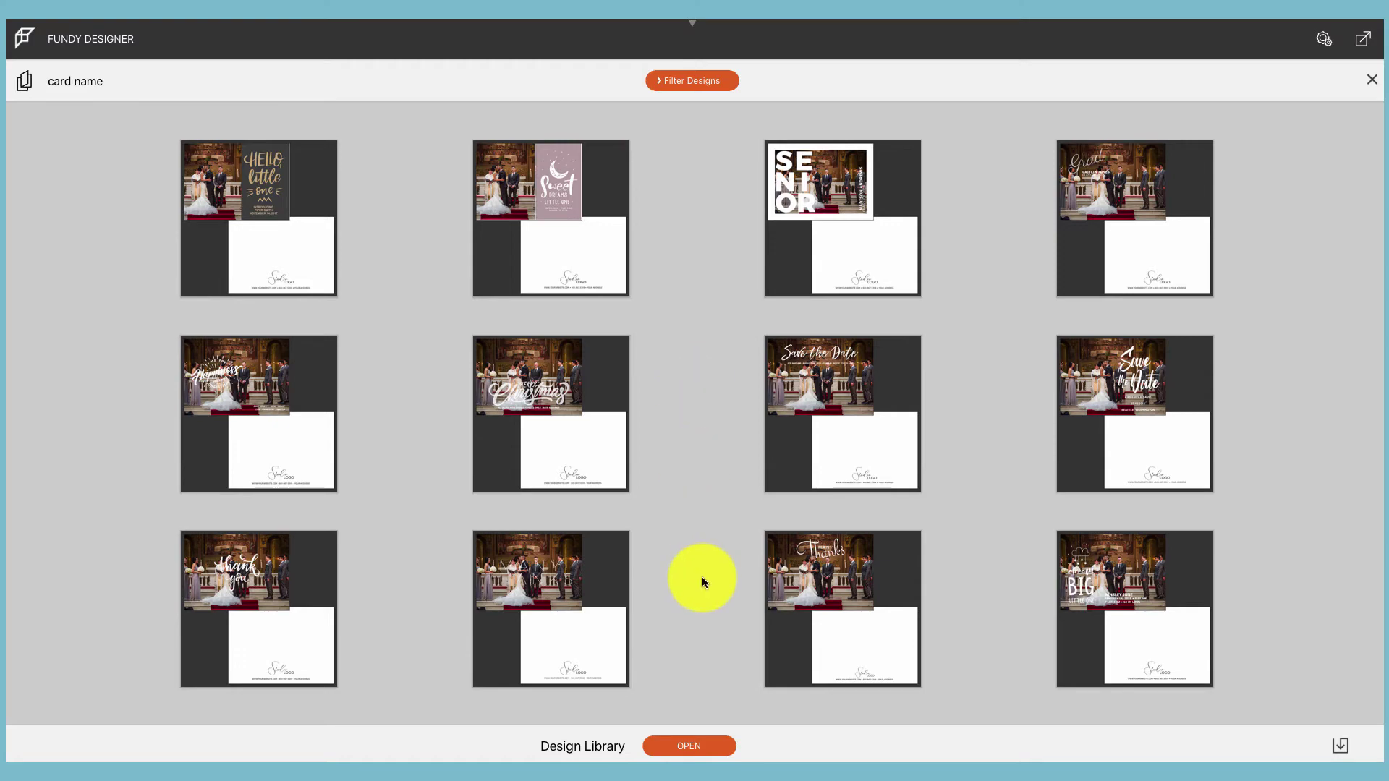
click(689, 746)
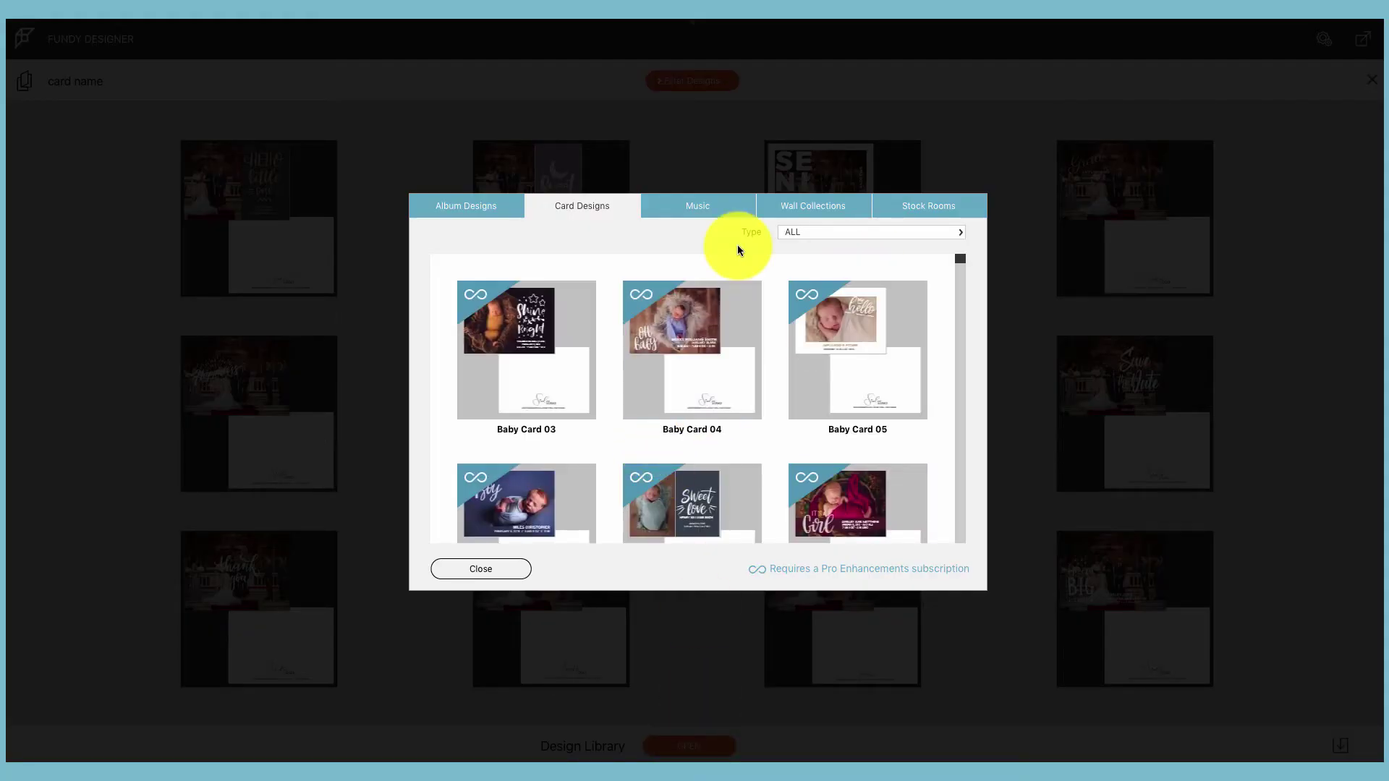
Filter the library's card designs to Thank You type and choose Thank You Card 07
click(832, 233)
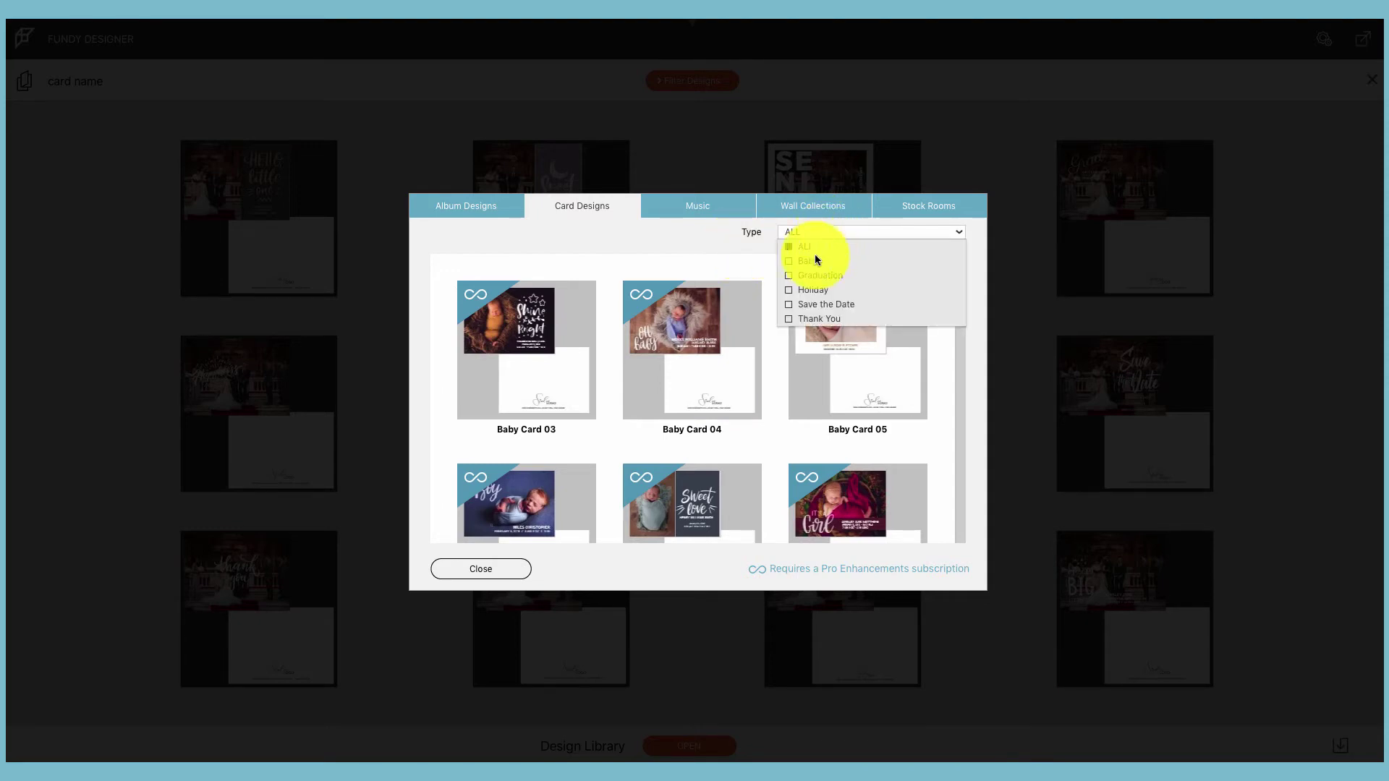
click(788, 321)
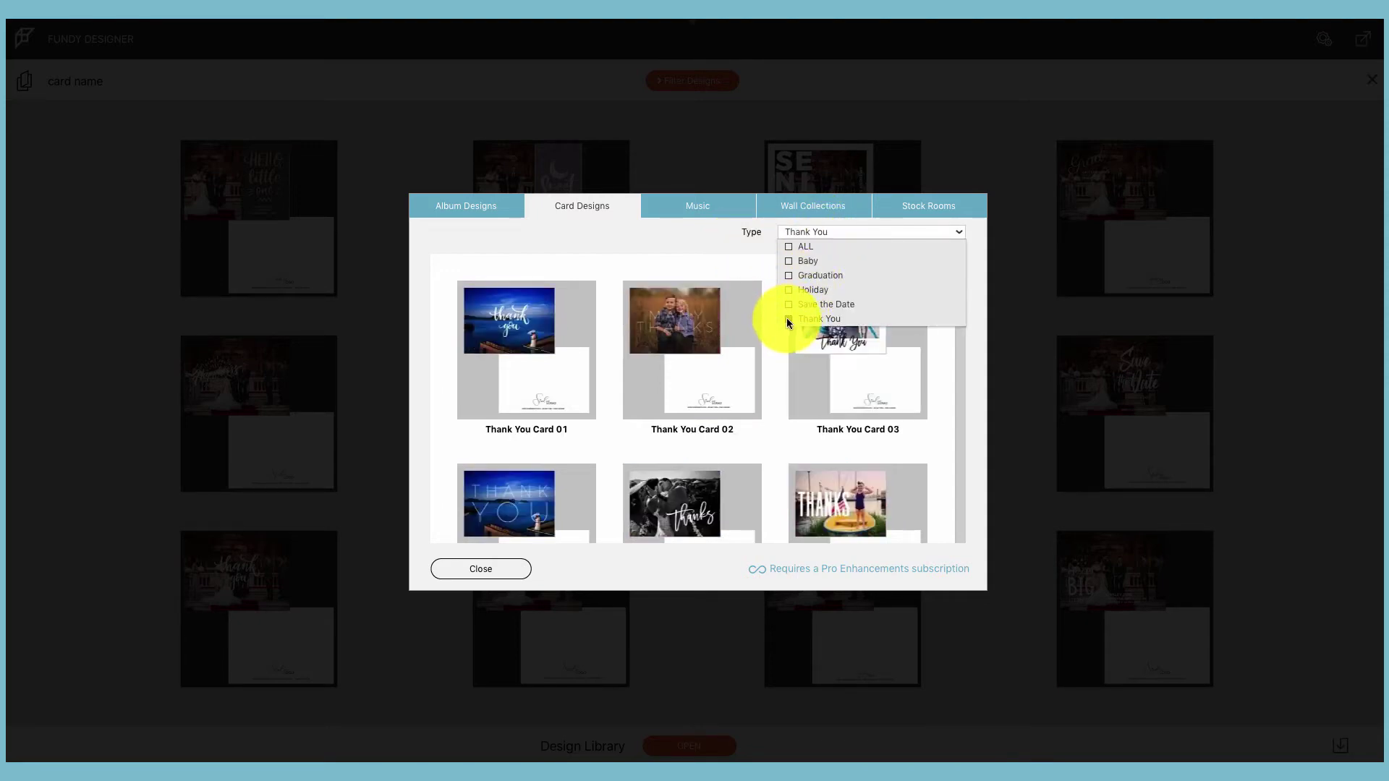
scroll(764, 340, down, 8)
scroll(764, 345, down, 10)
scroll(764, 346, up, 12)
click(792, 232)
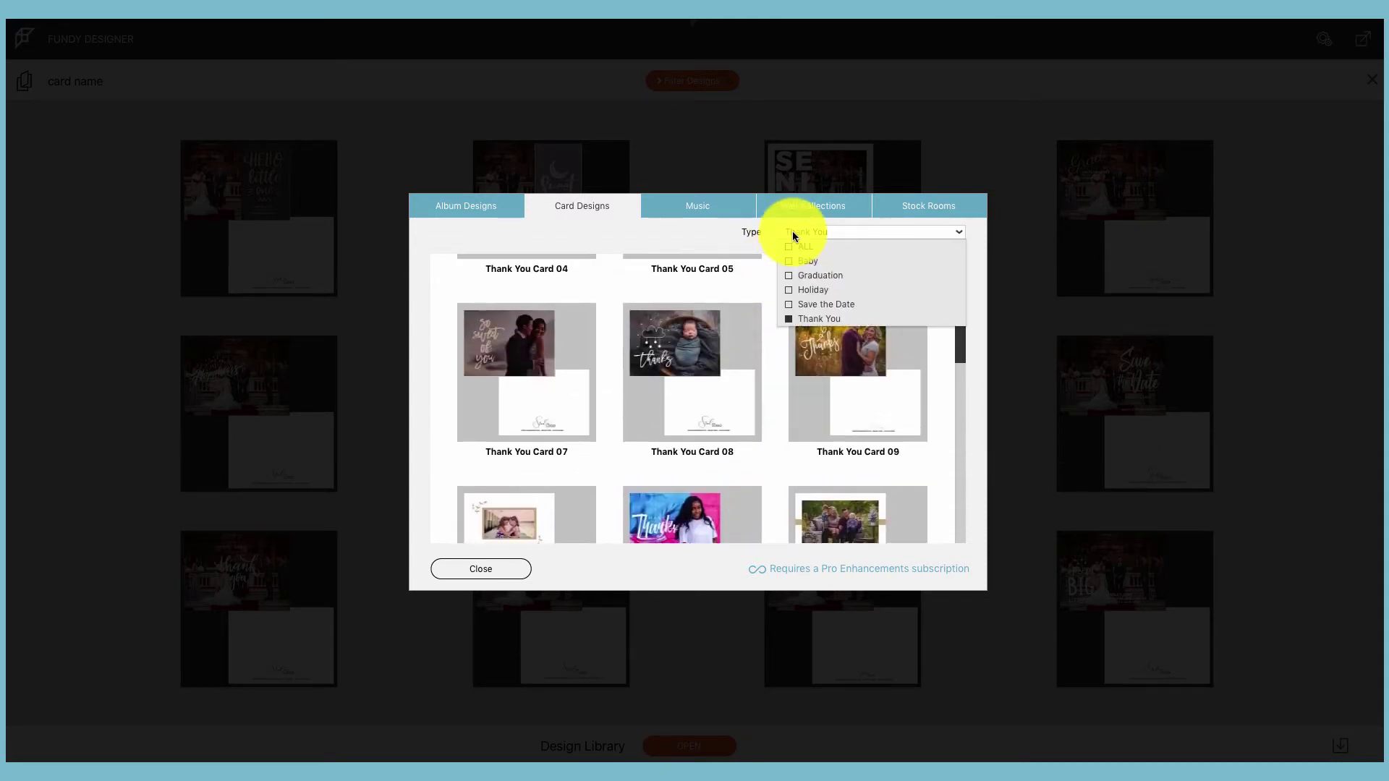
click(788, 319)
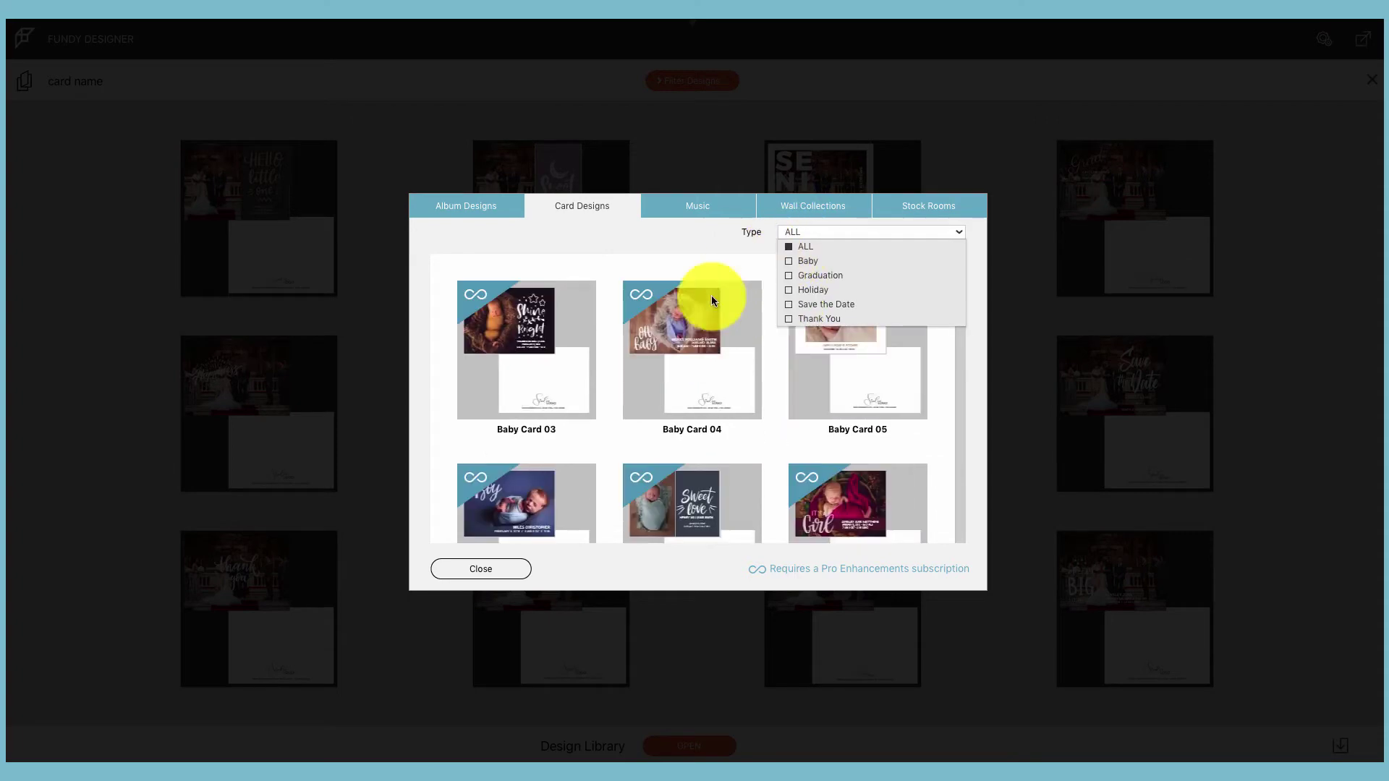
click(606, 433)
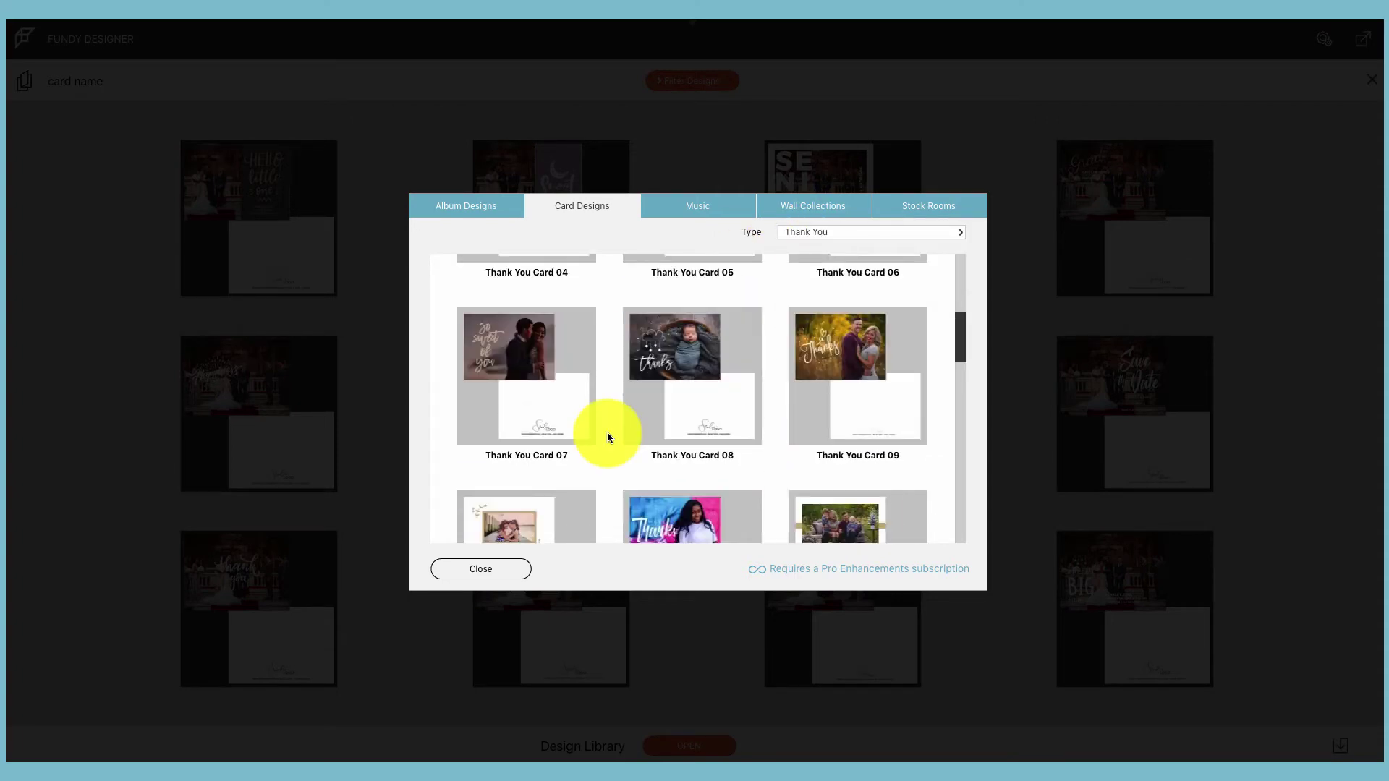
click(544, 385)
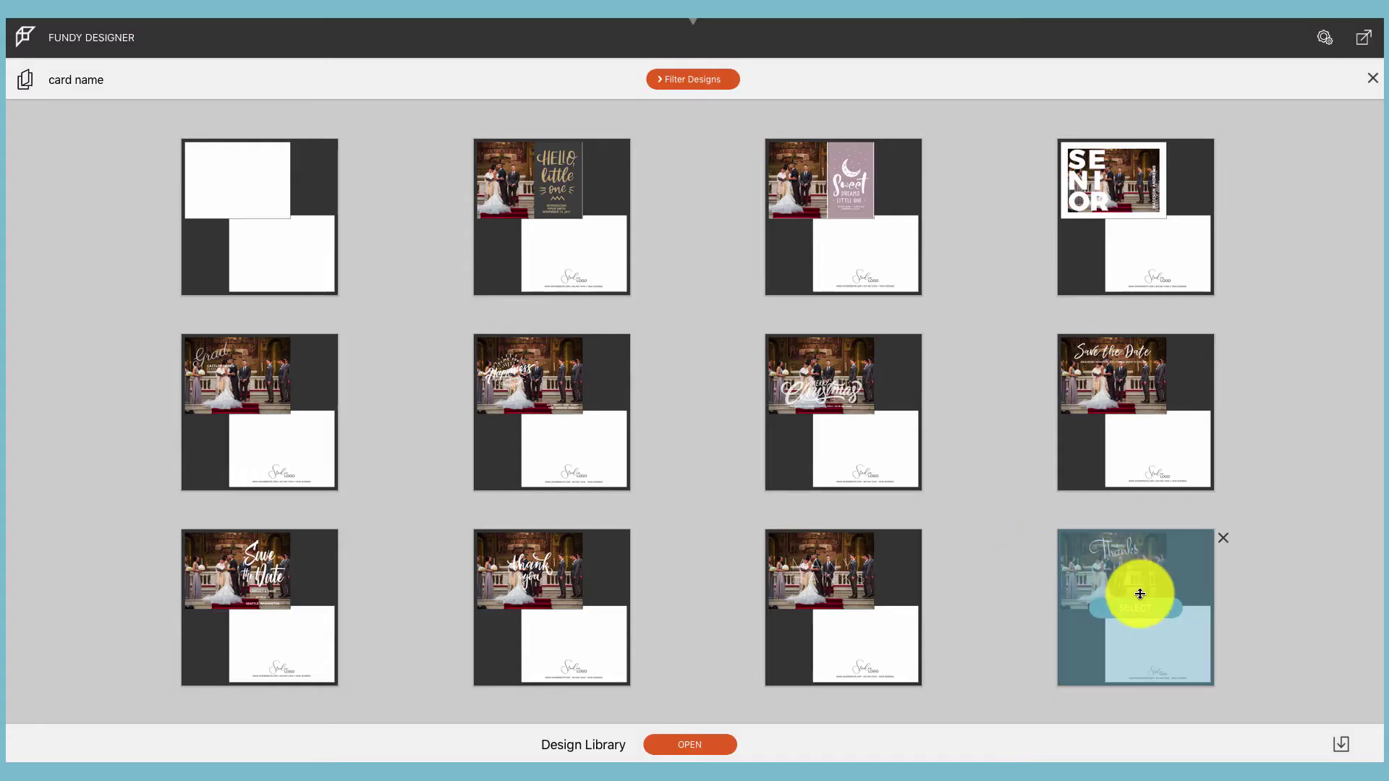
Open the Many Thanks card design and select its Many Thanks text box
click(1145, 607)
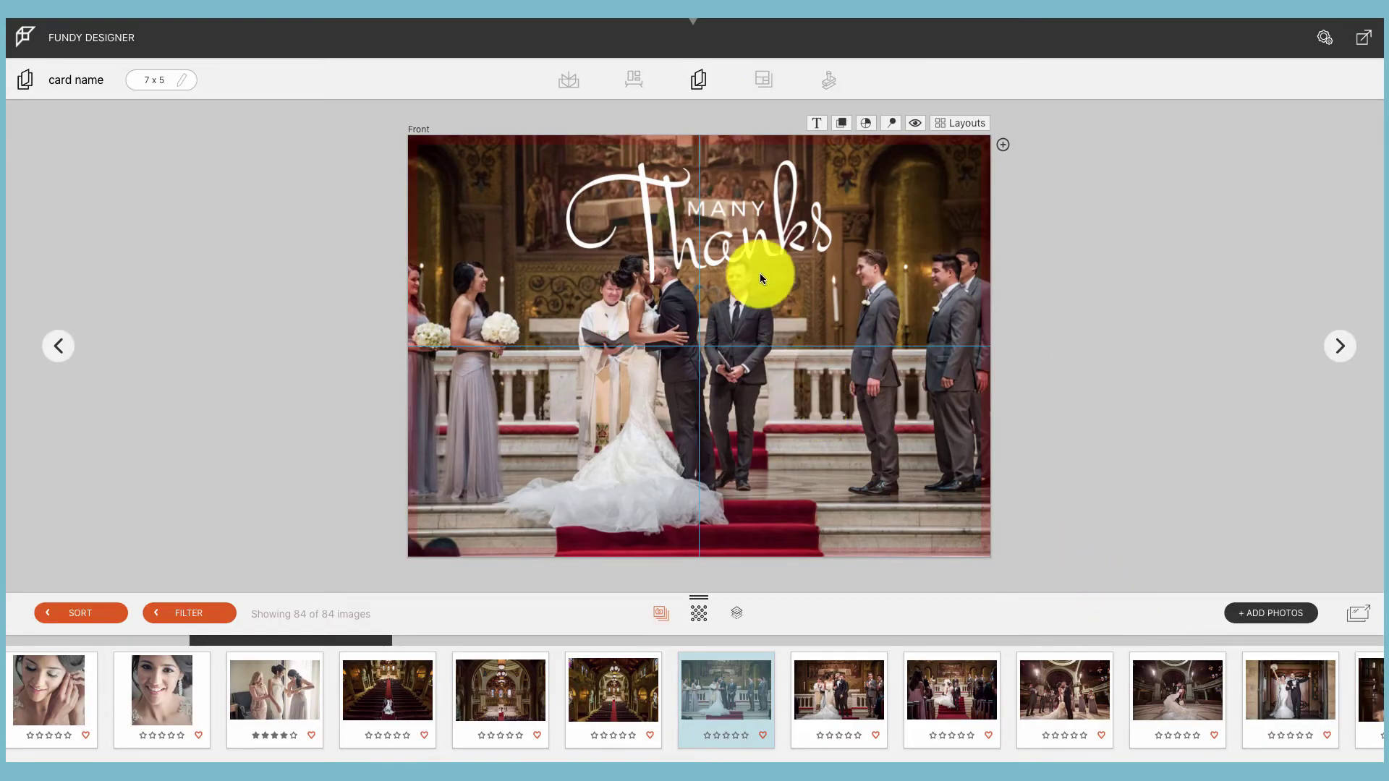
click(753, 252)
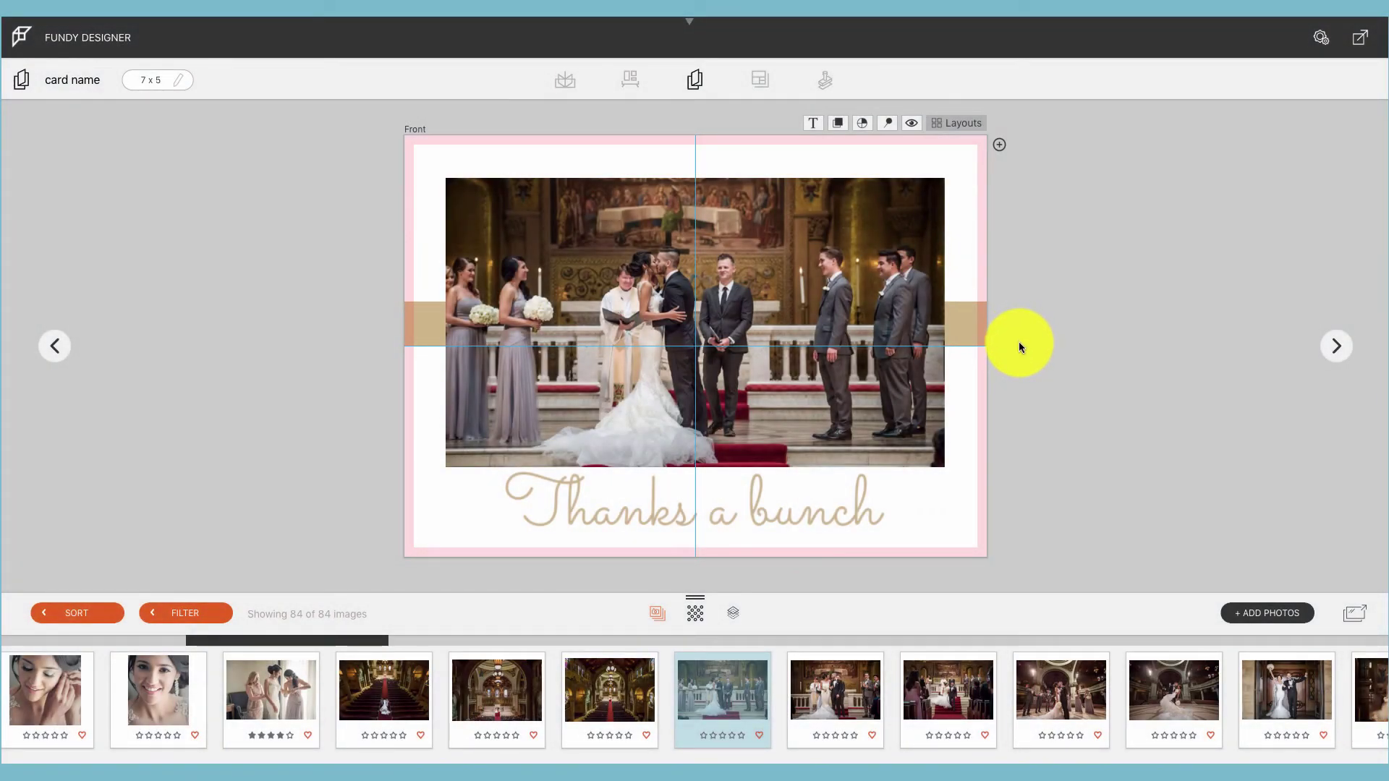
Toggle the bleed and centre guides off and on, then select the photo and the eighth filmstrip image
click(912, 124)
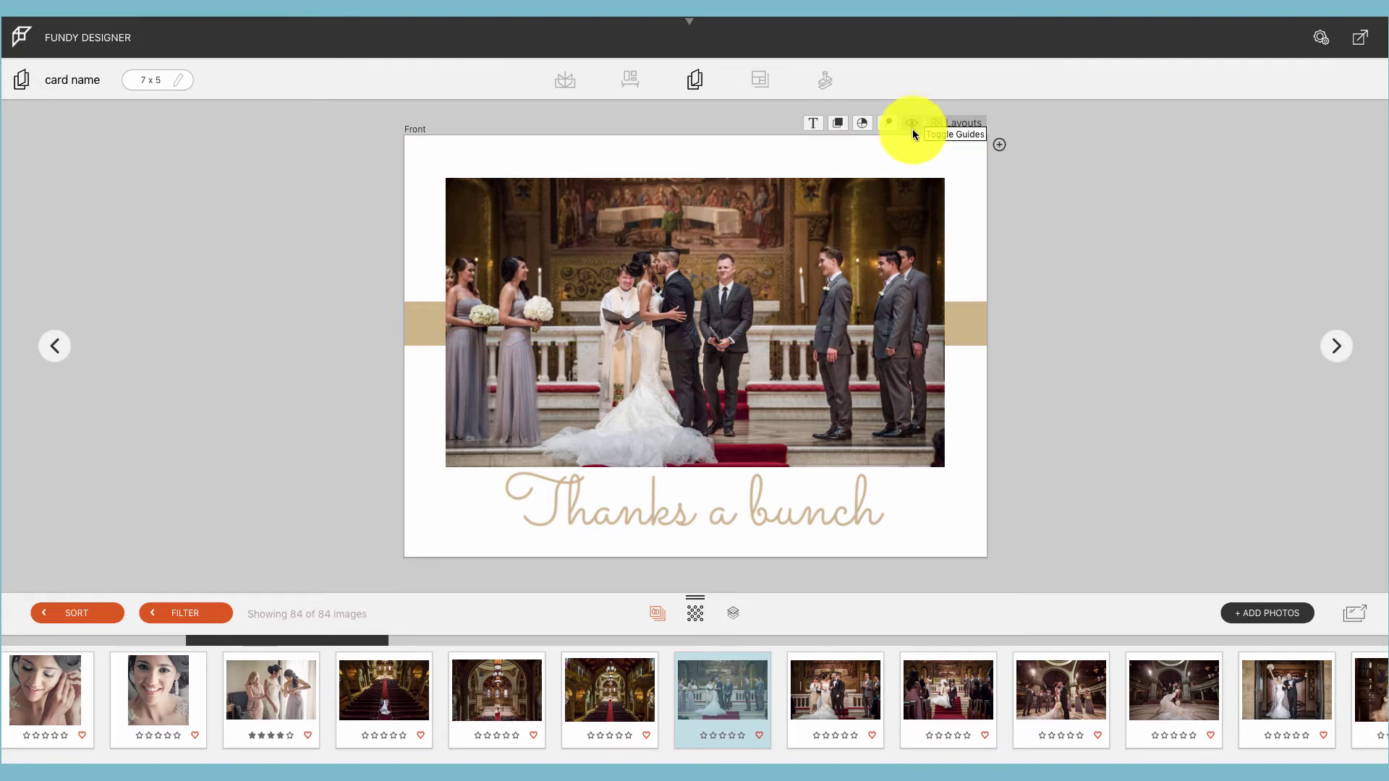
click(912, 124)
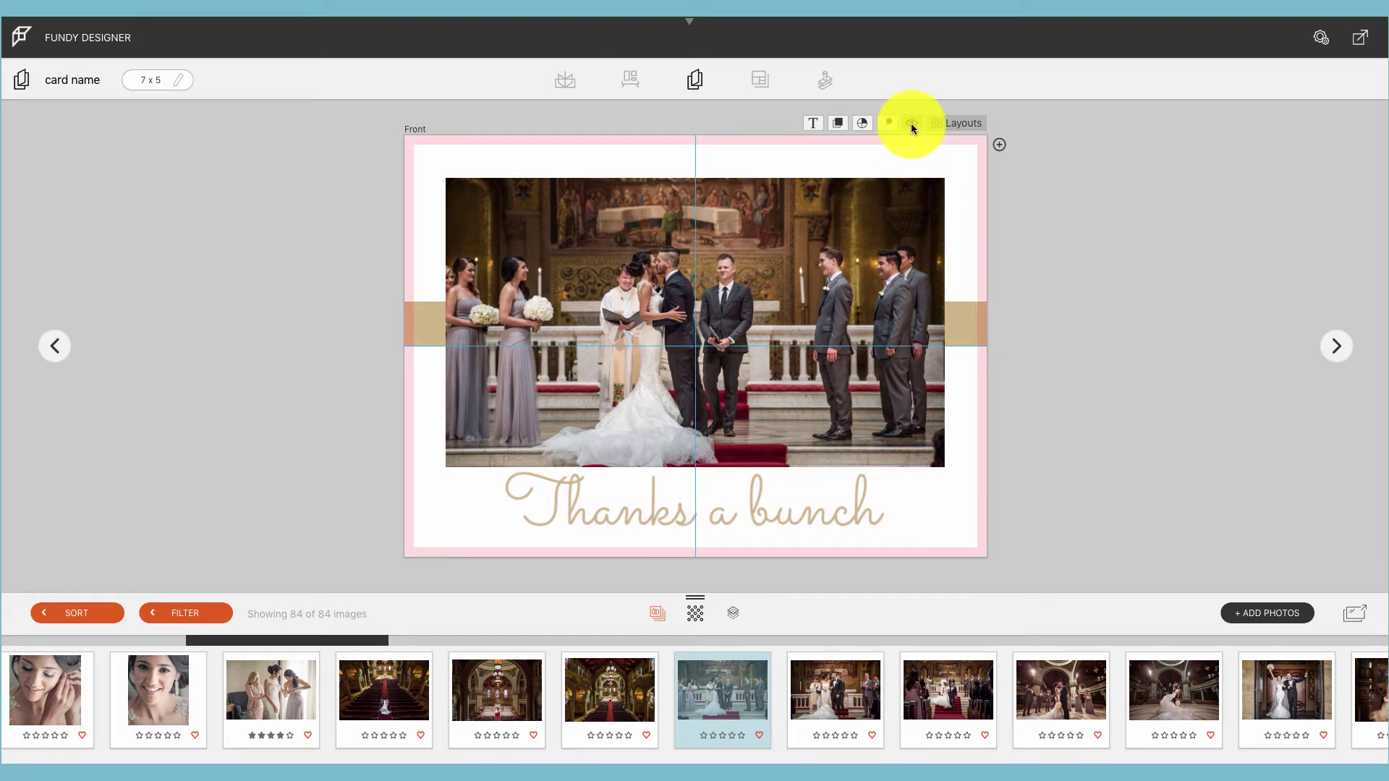
click(911, 124)
click(912, 125)
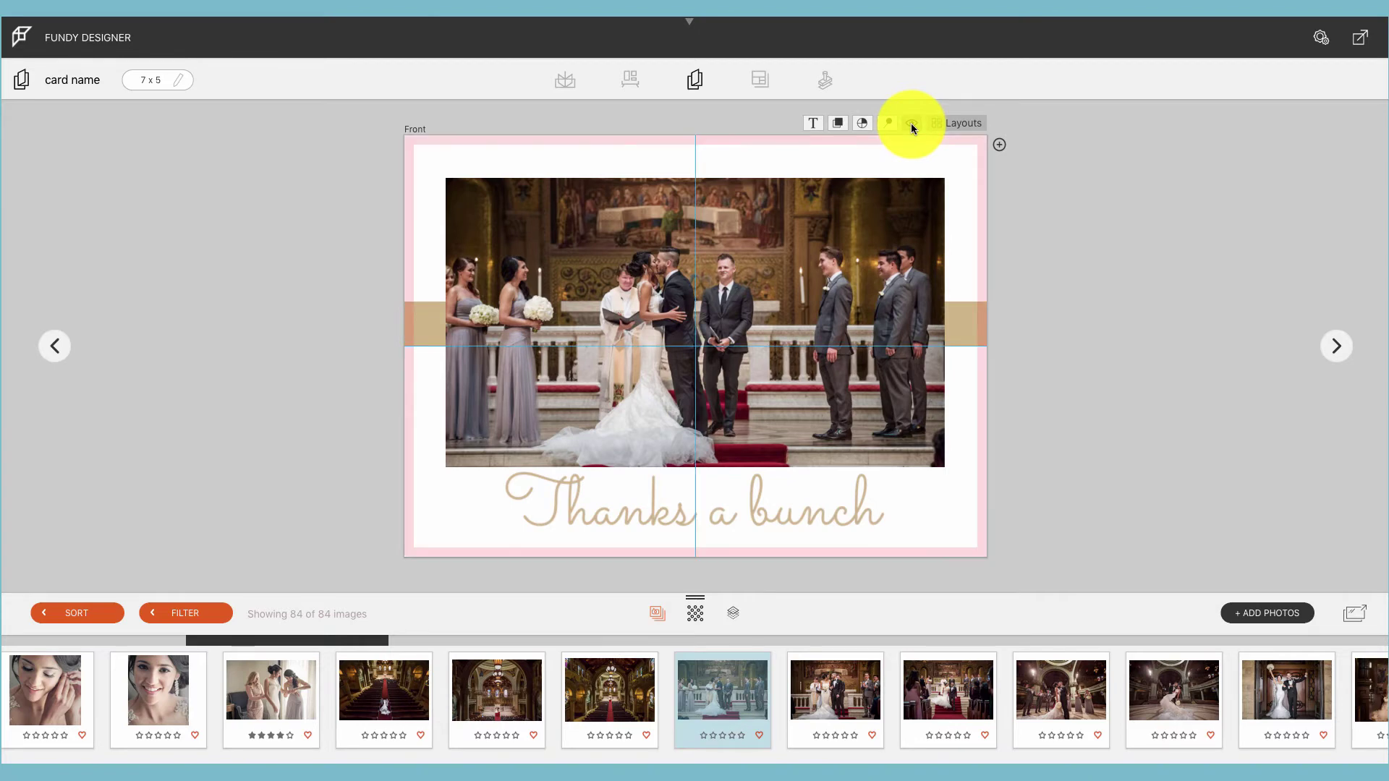
click(835, 358)
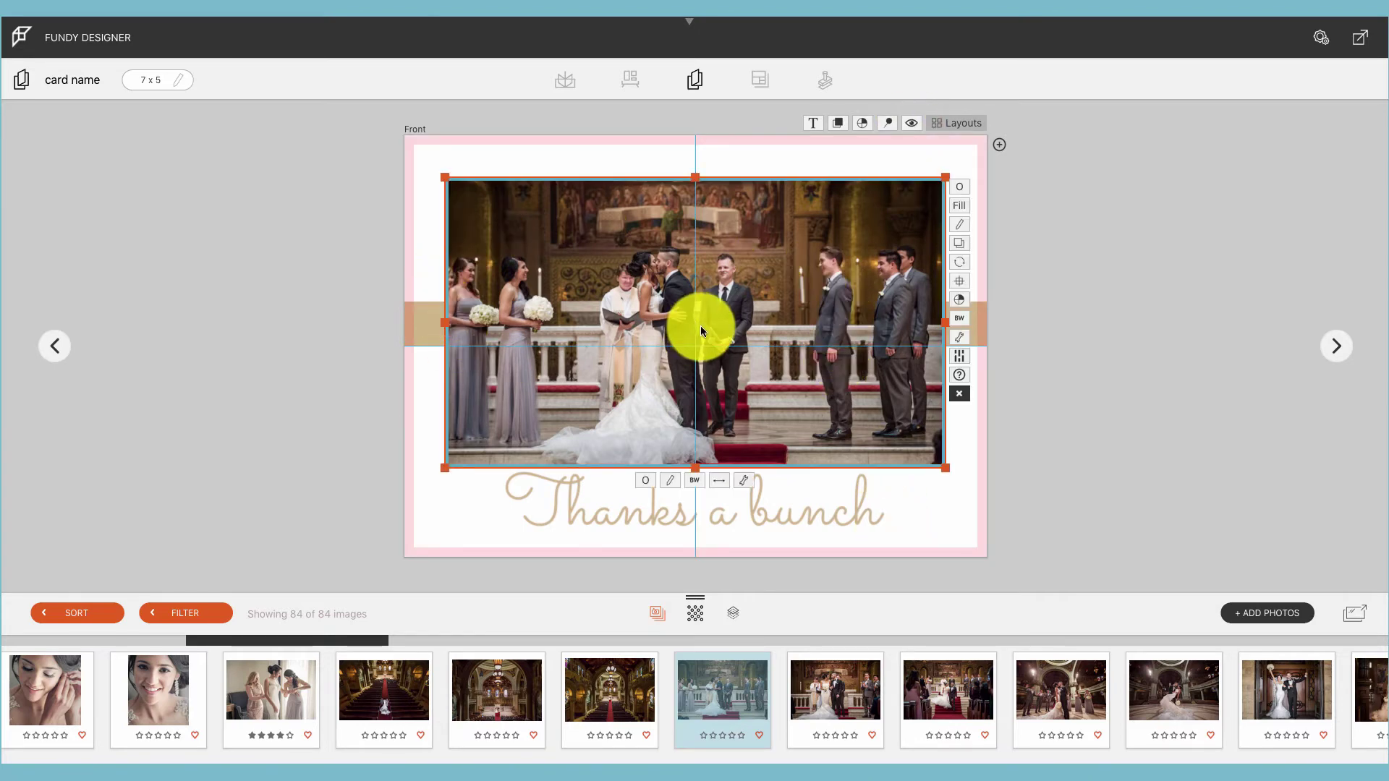
click(843, 688)
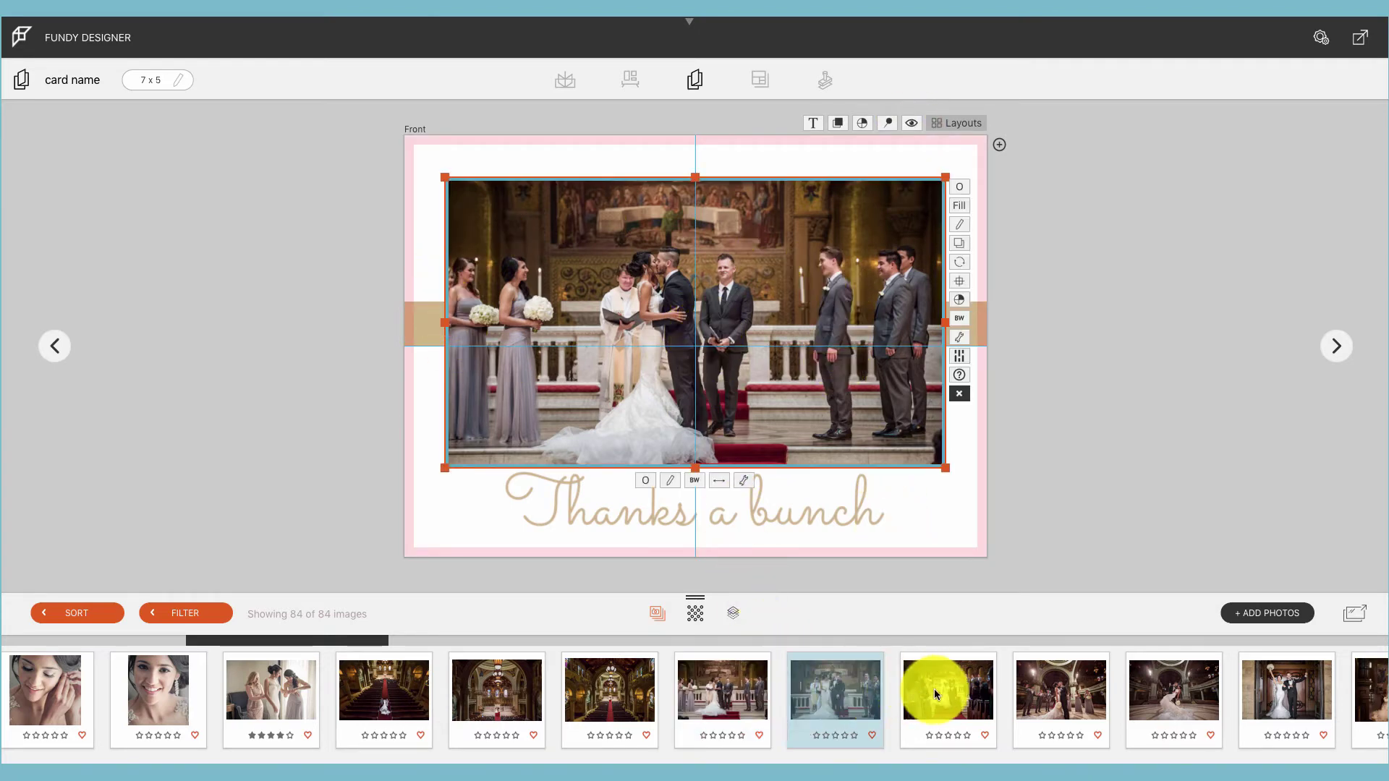
Drop the ninth filmstrip photo onto the front for a three-photo layout and stretch the tan band upward
mouse_move(934, 689)
drag(940, 688, 831, 397)
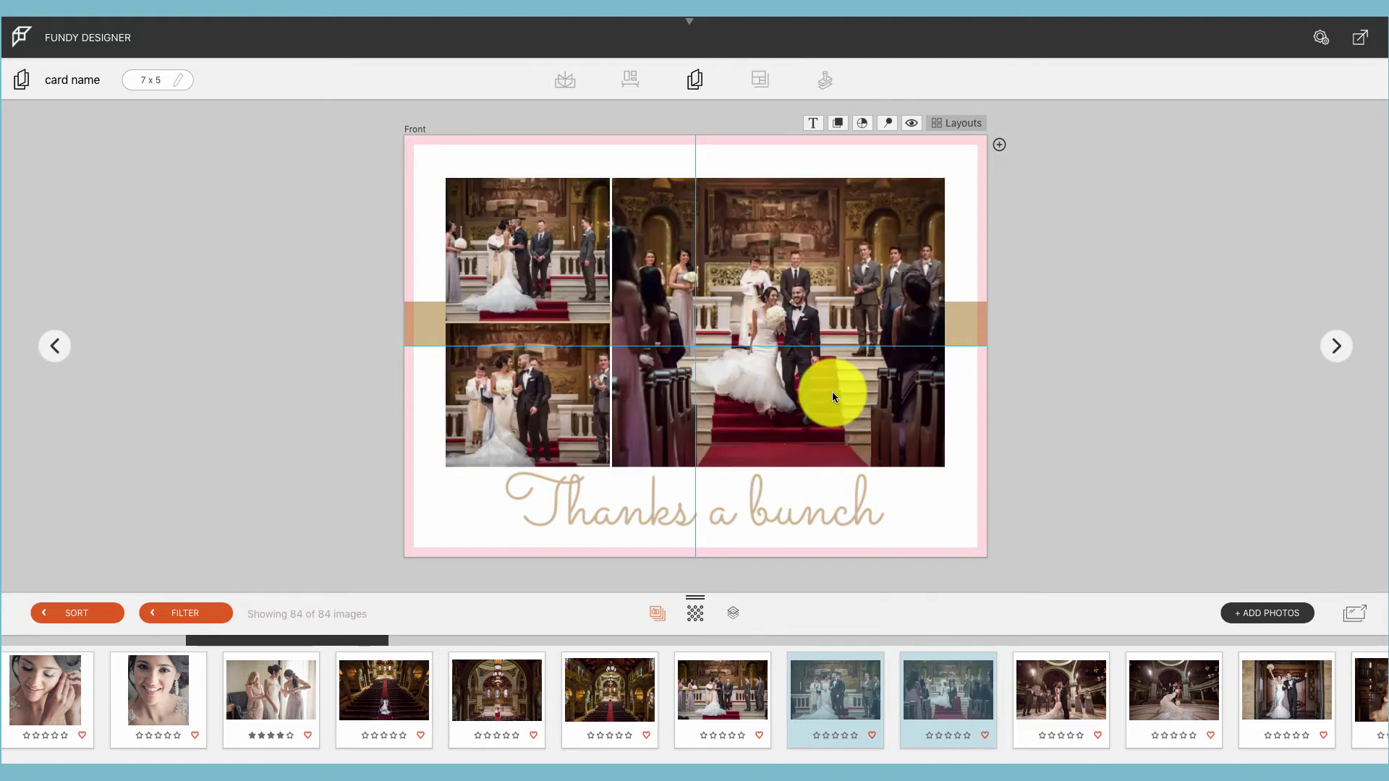
click(957, 315)
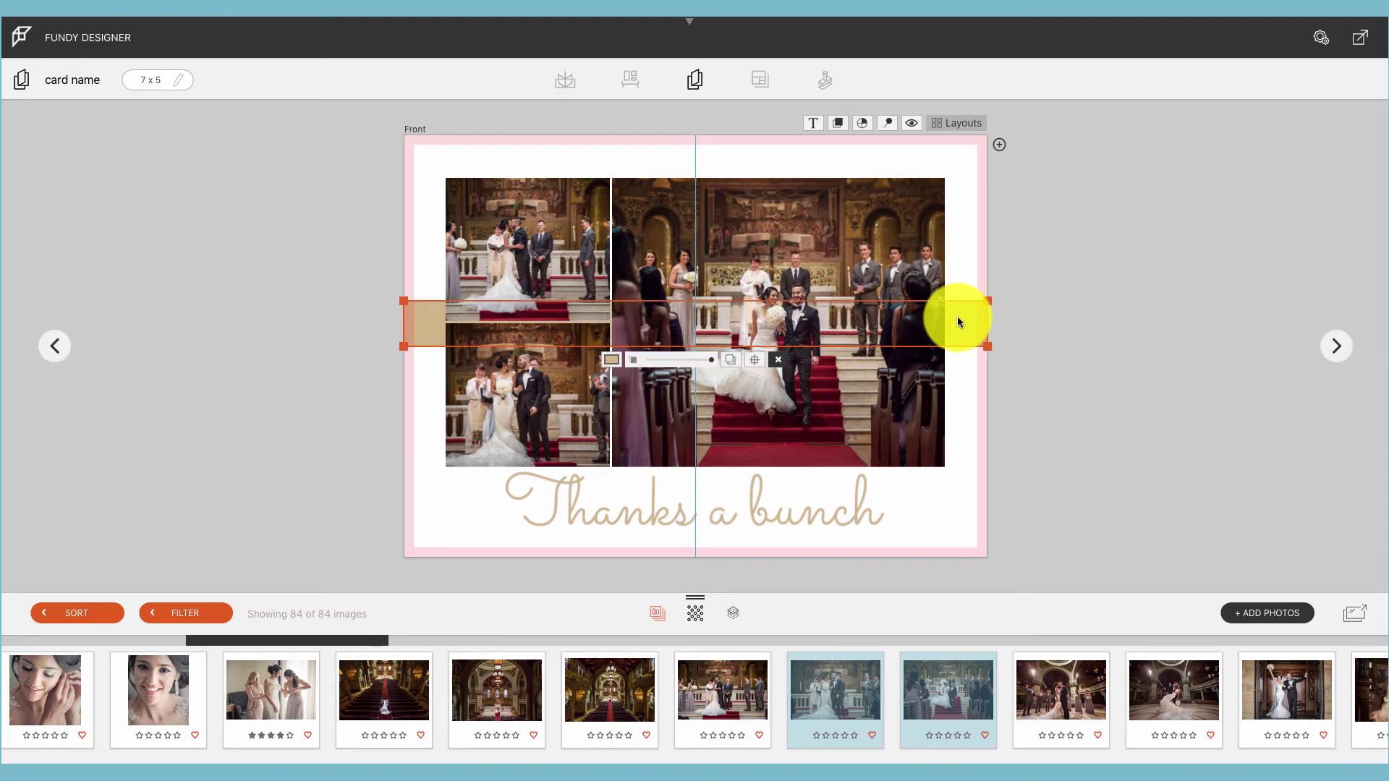
drag(988, 303, 1009, 284)
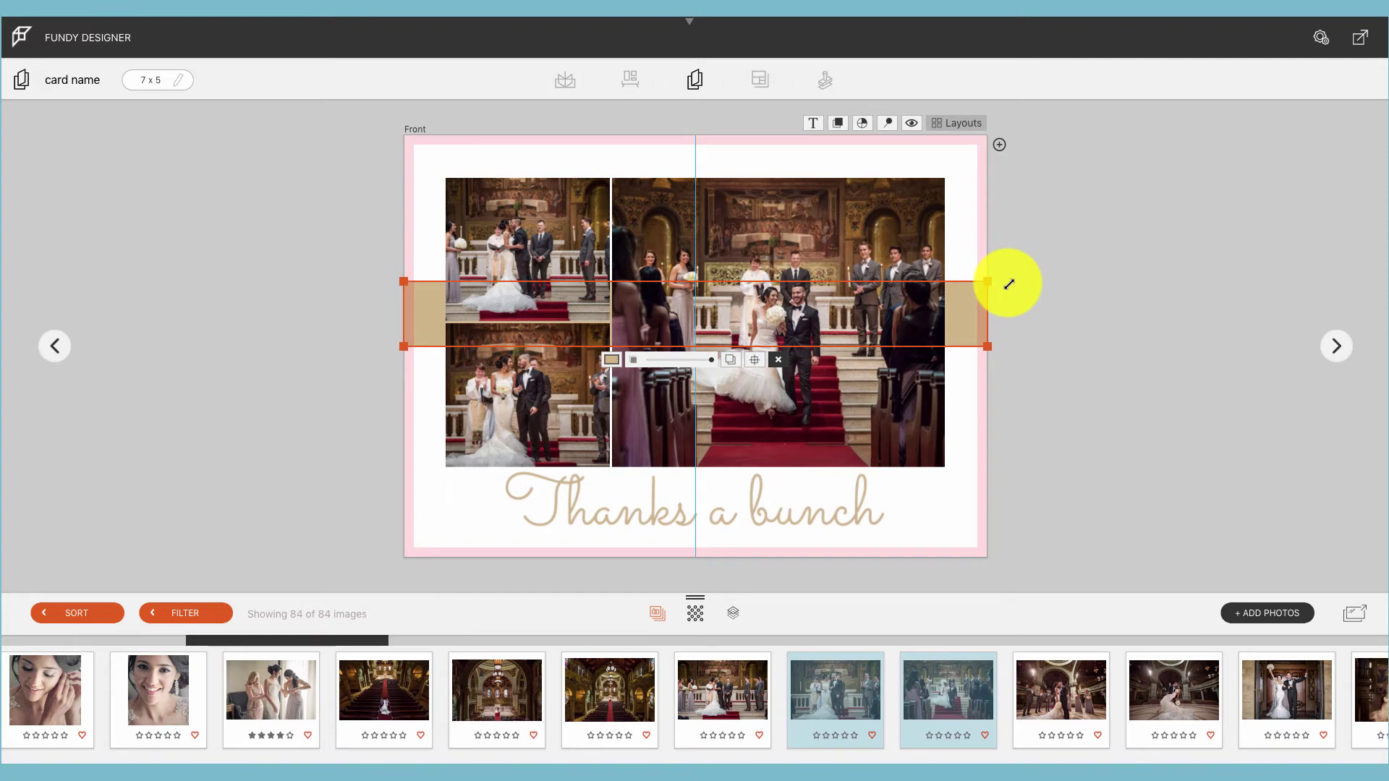
mouse_move(1009, 283)
mouse_down()
mouse_move(1010, 239)
mouse_move(1013, 279)
mouse_up()
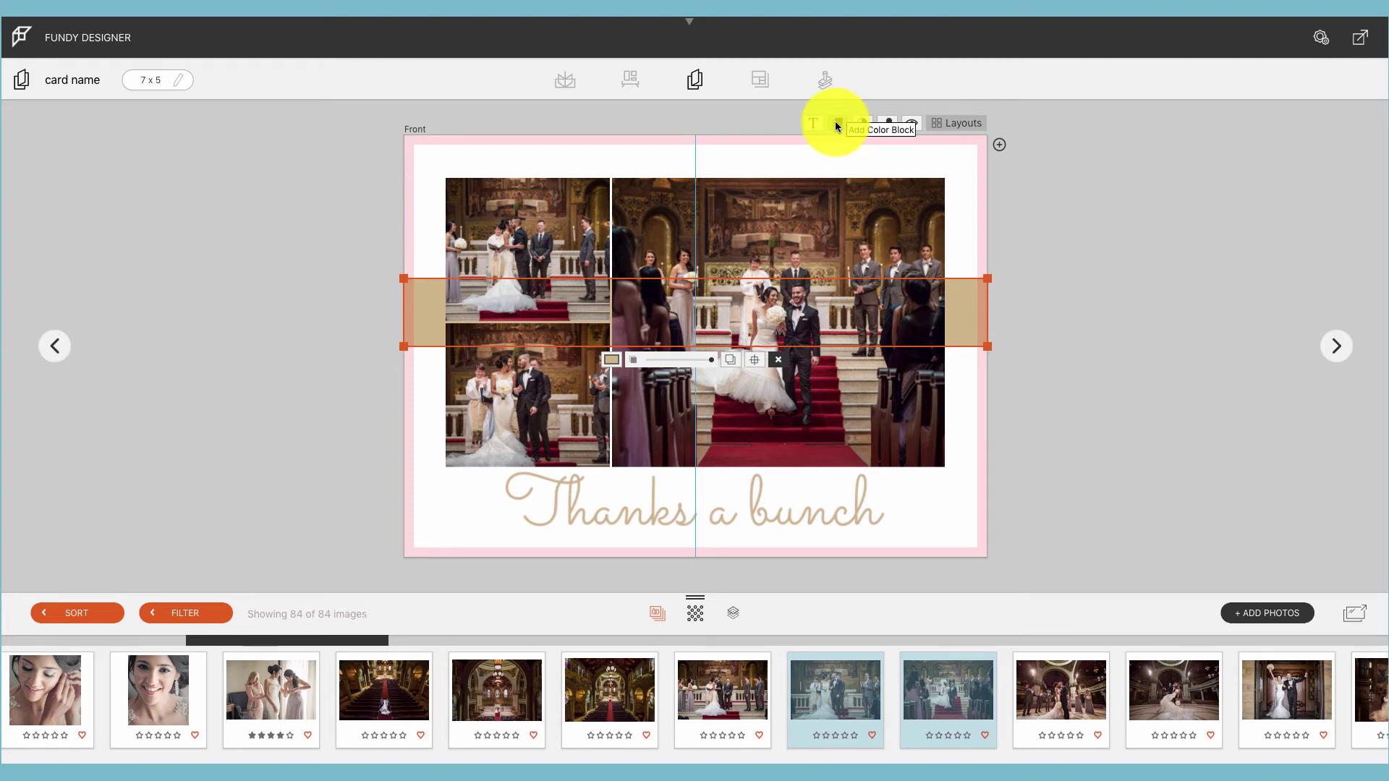
Replace the band's tan fill with a new colour from the colour picker
click(727, 358)
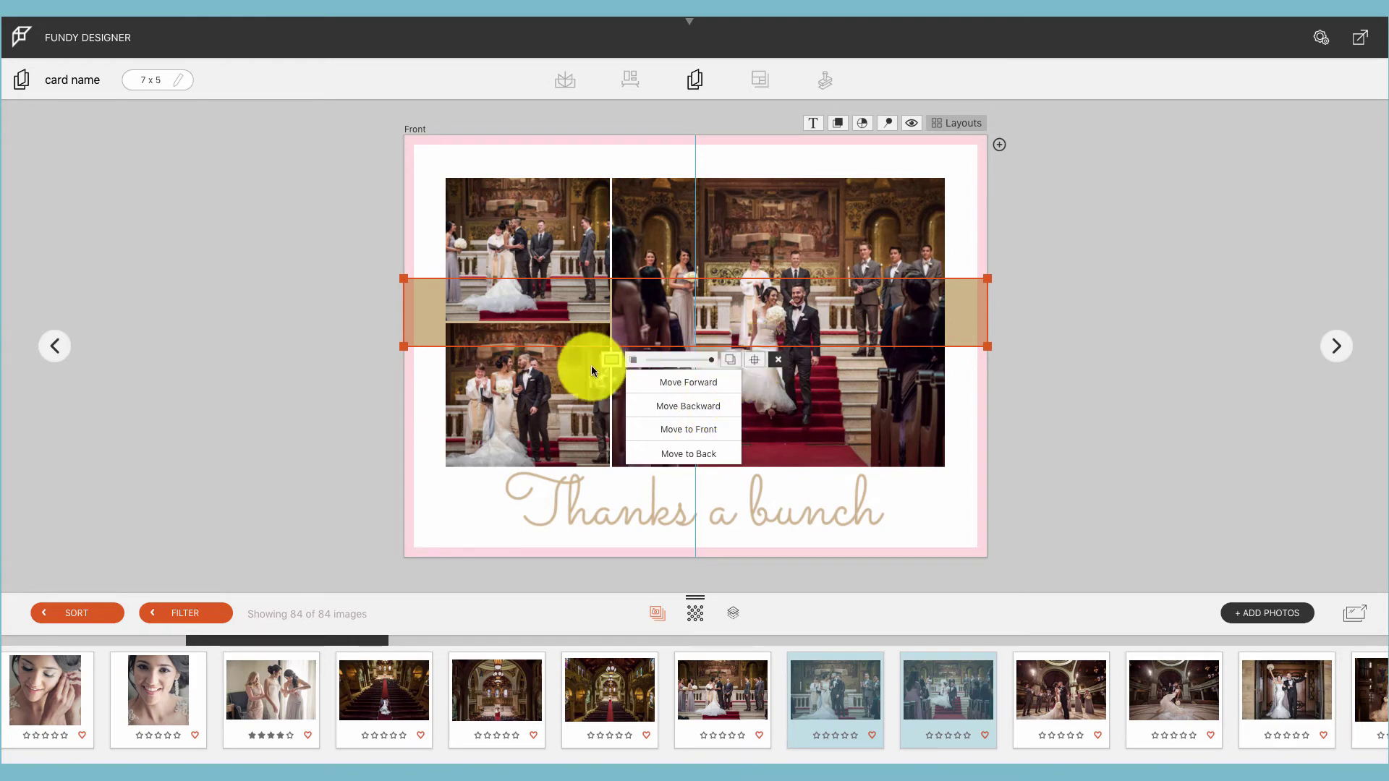
click(615, 358)
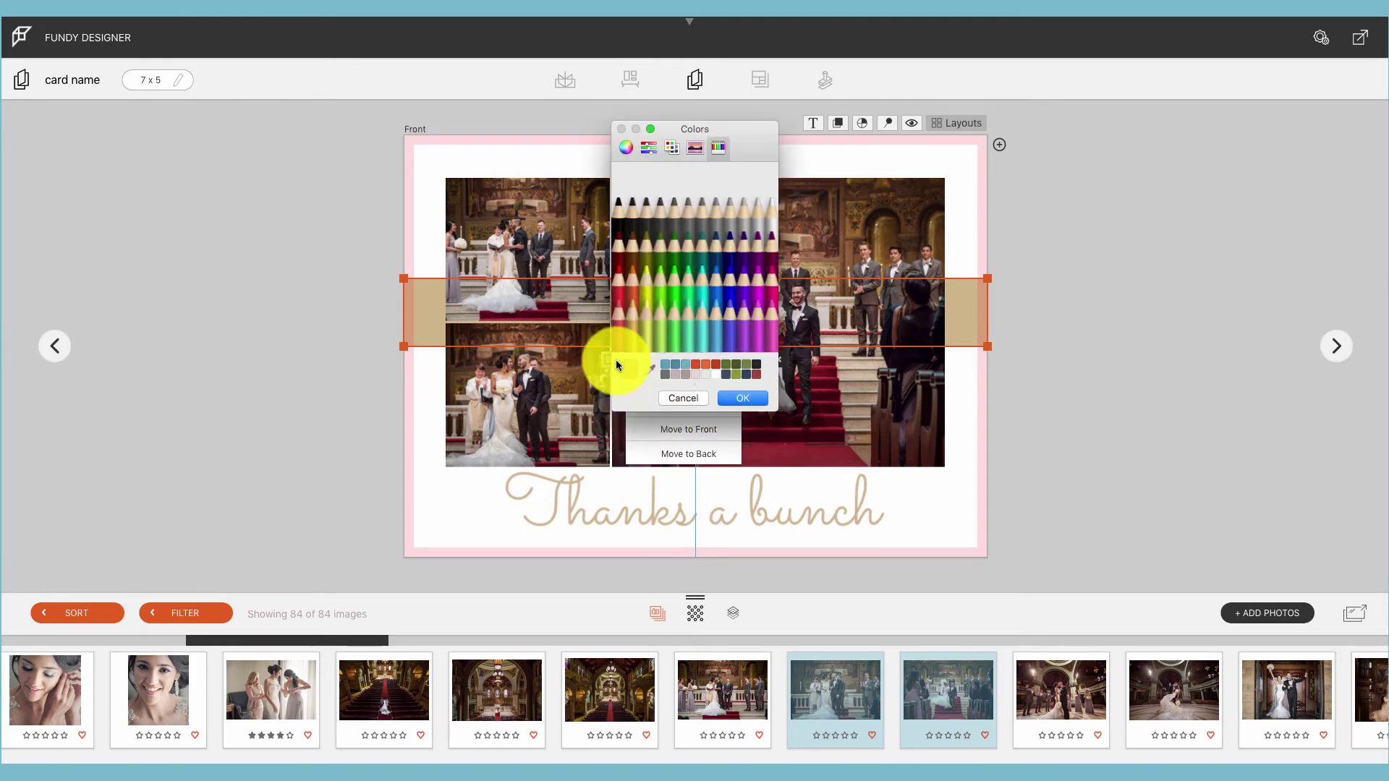
click(715, 374)
click(737, 399)
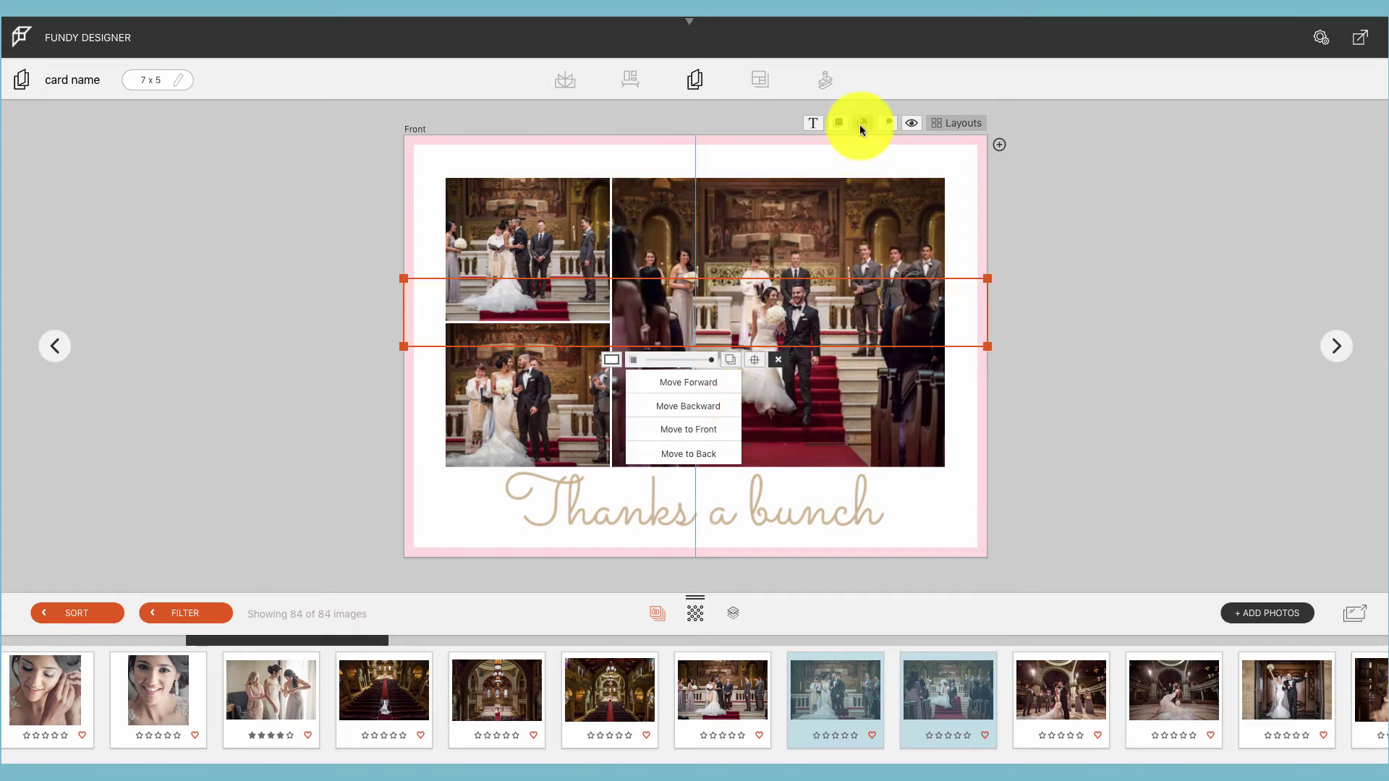
Make the card background black with the Licorice pencil, then select the 'Thanks a bunch' text
click(860, 123)
click(619, 202)
click(740, 395)
click(865, 471)
click(846, 513)
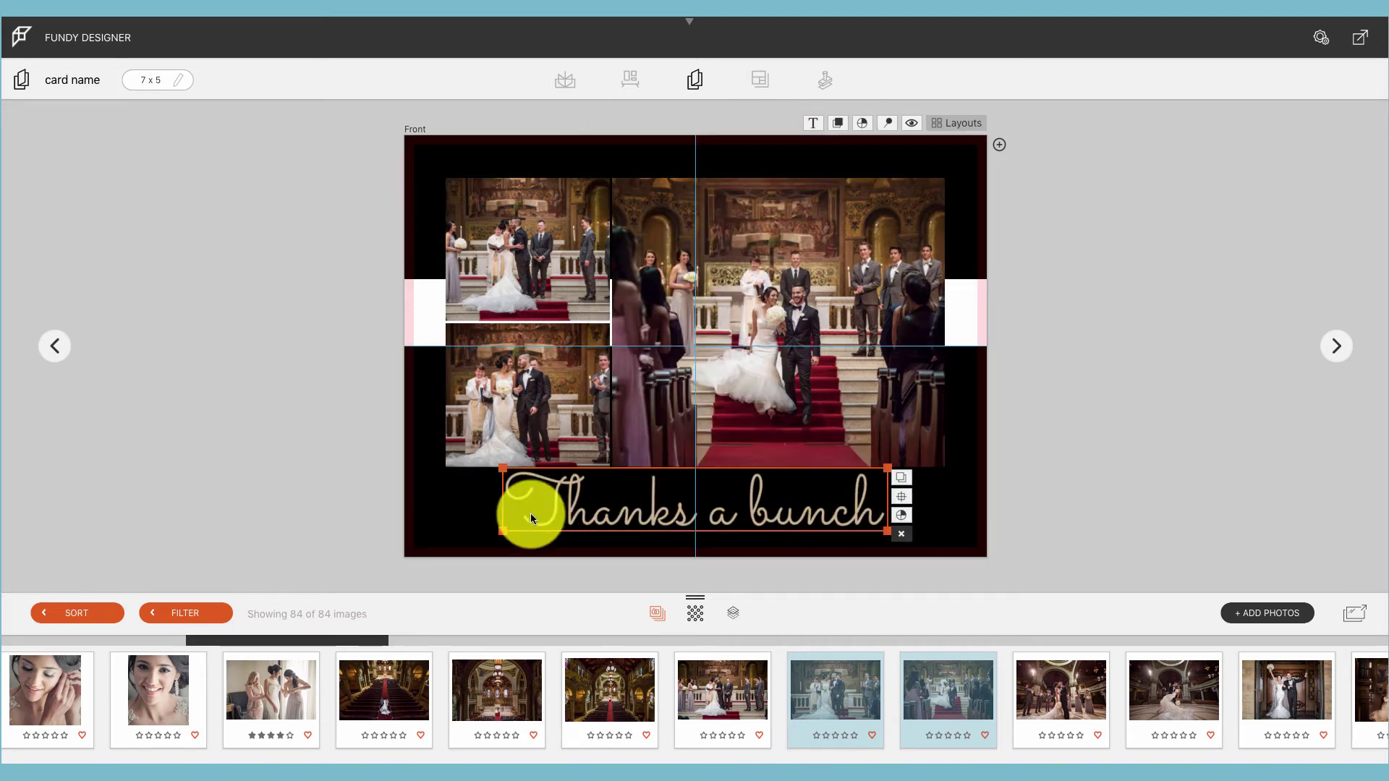
Shrink the 'Thanks a bunch' text box and raise its overlay opacity to about 71 for white lettering
mouse_move(506, 471)
mouse_down()
mouse_move(515, 480)
mouse_move(497, 471)
mouse_up()
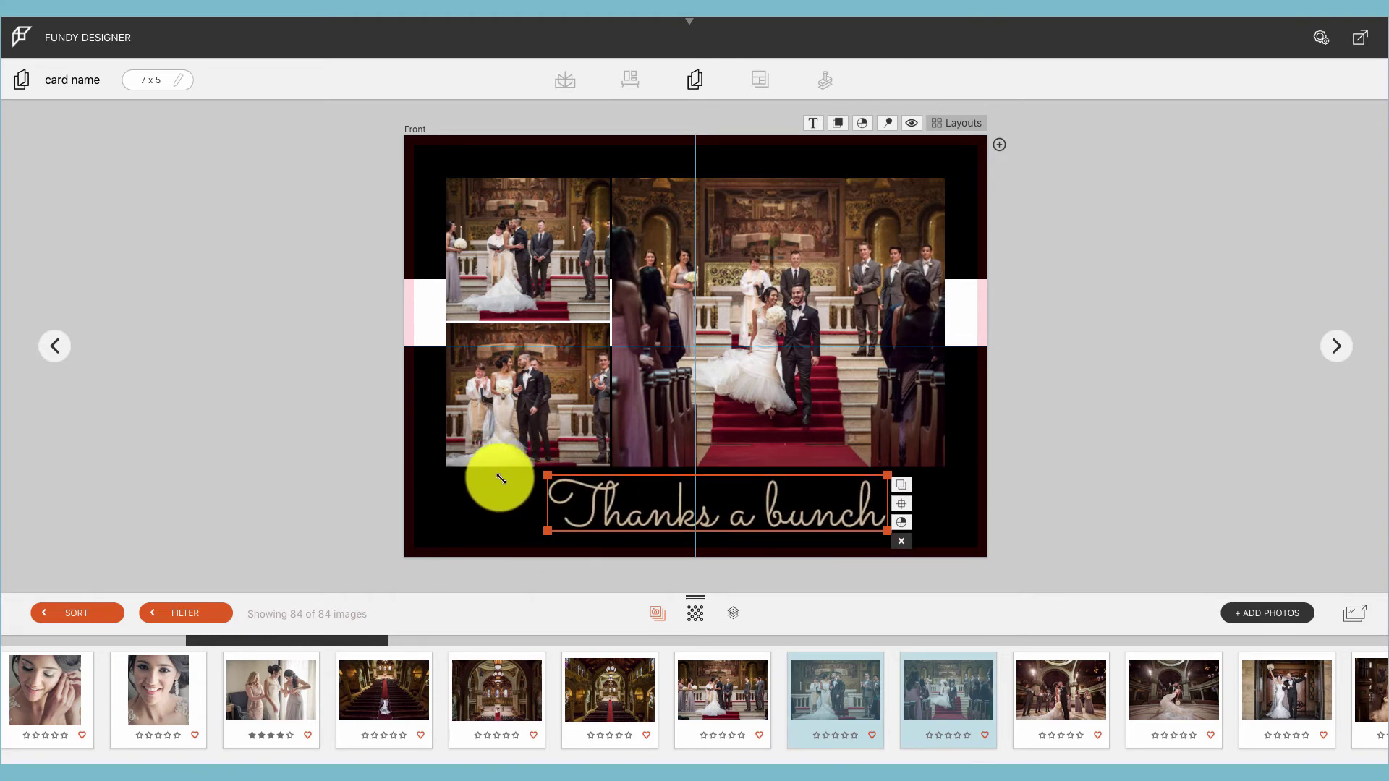
click(902, 522)
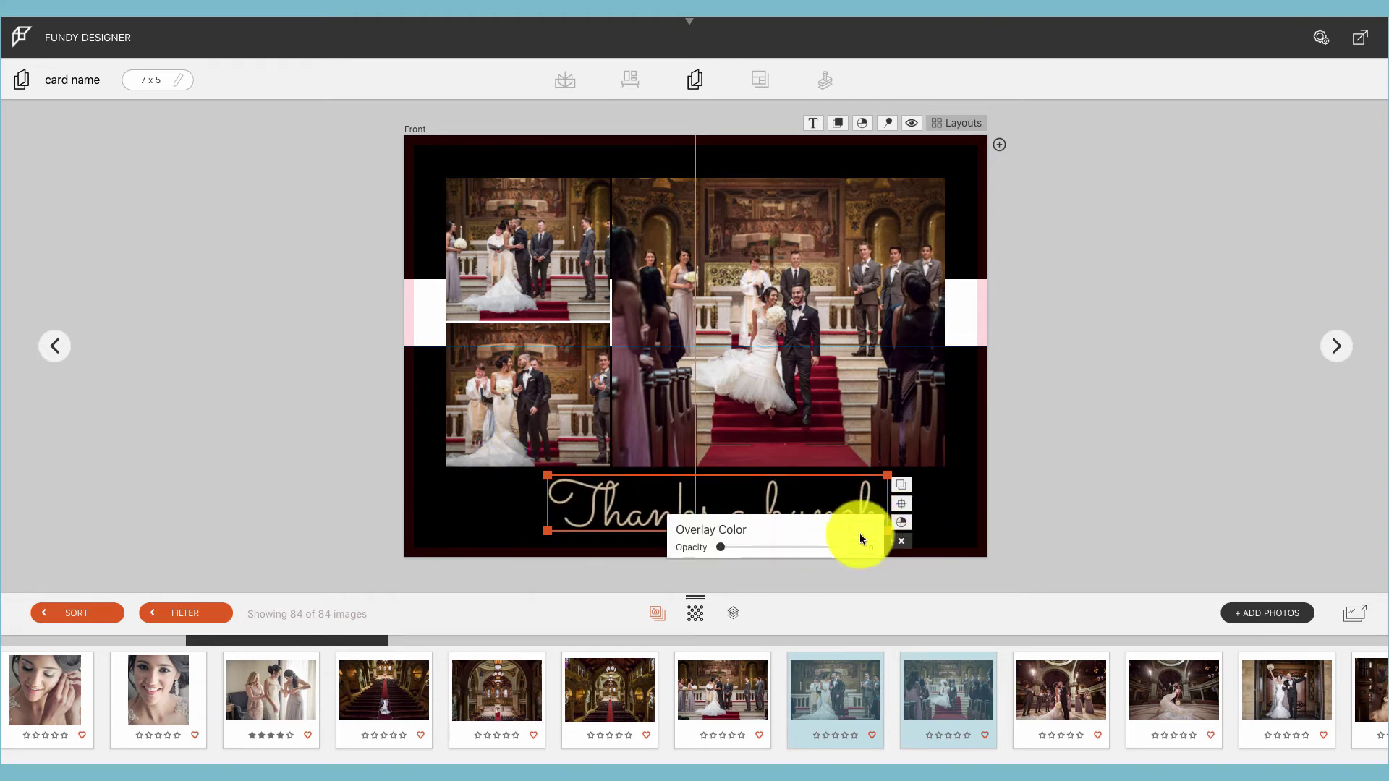
drag(722, 547, 831, 548)
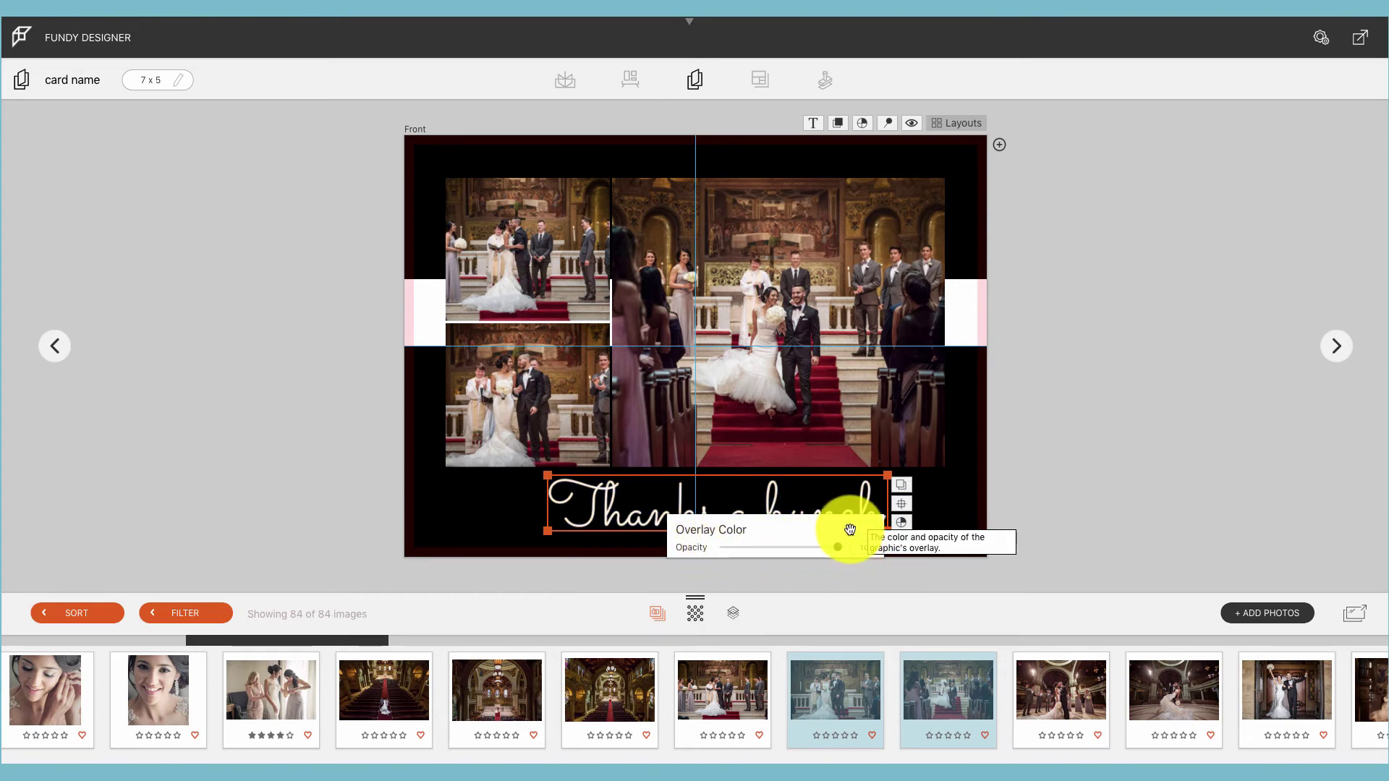
click(851, 356)
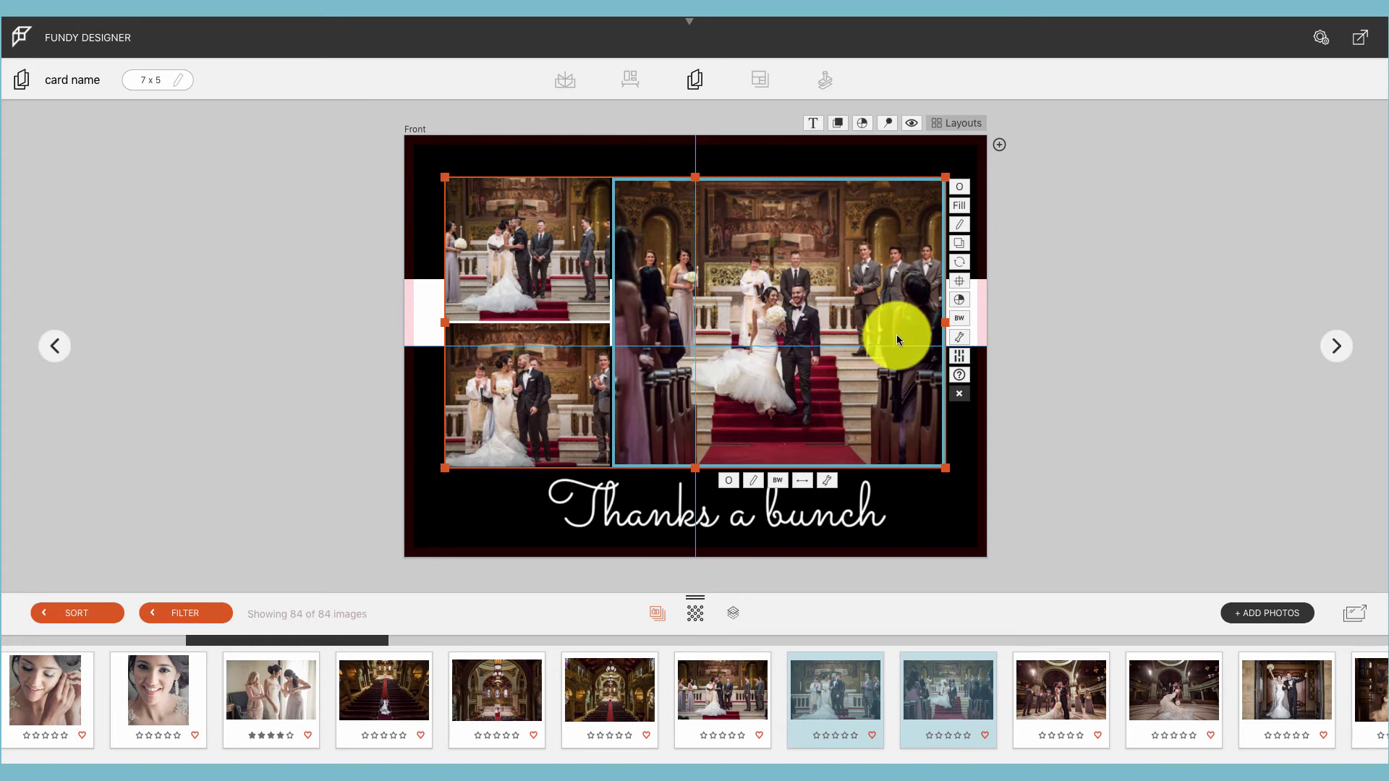
Set the photo frames' stroke to 18 in white pencil colour, then deselect them
click(959, 337)
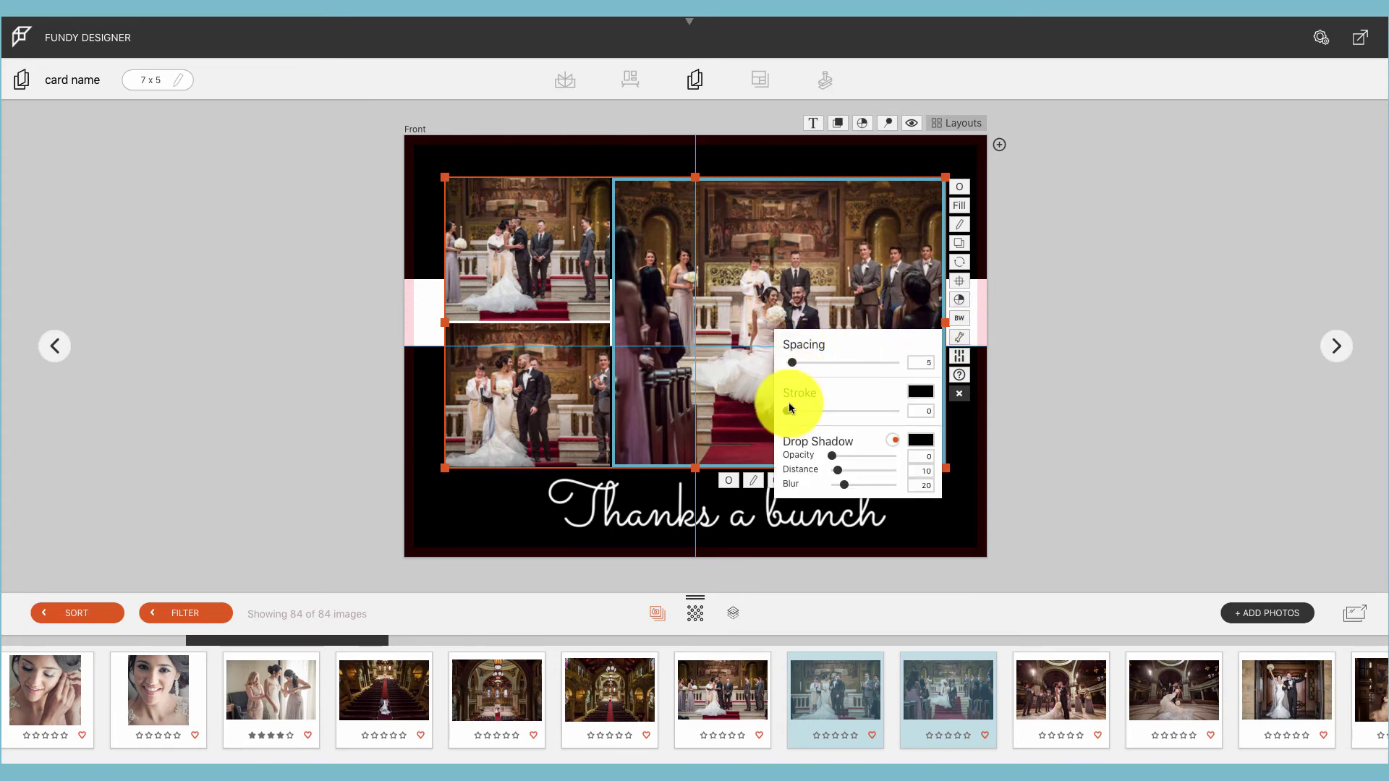
drag(791, 411, 807, 412)
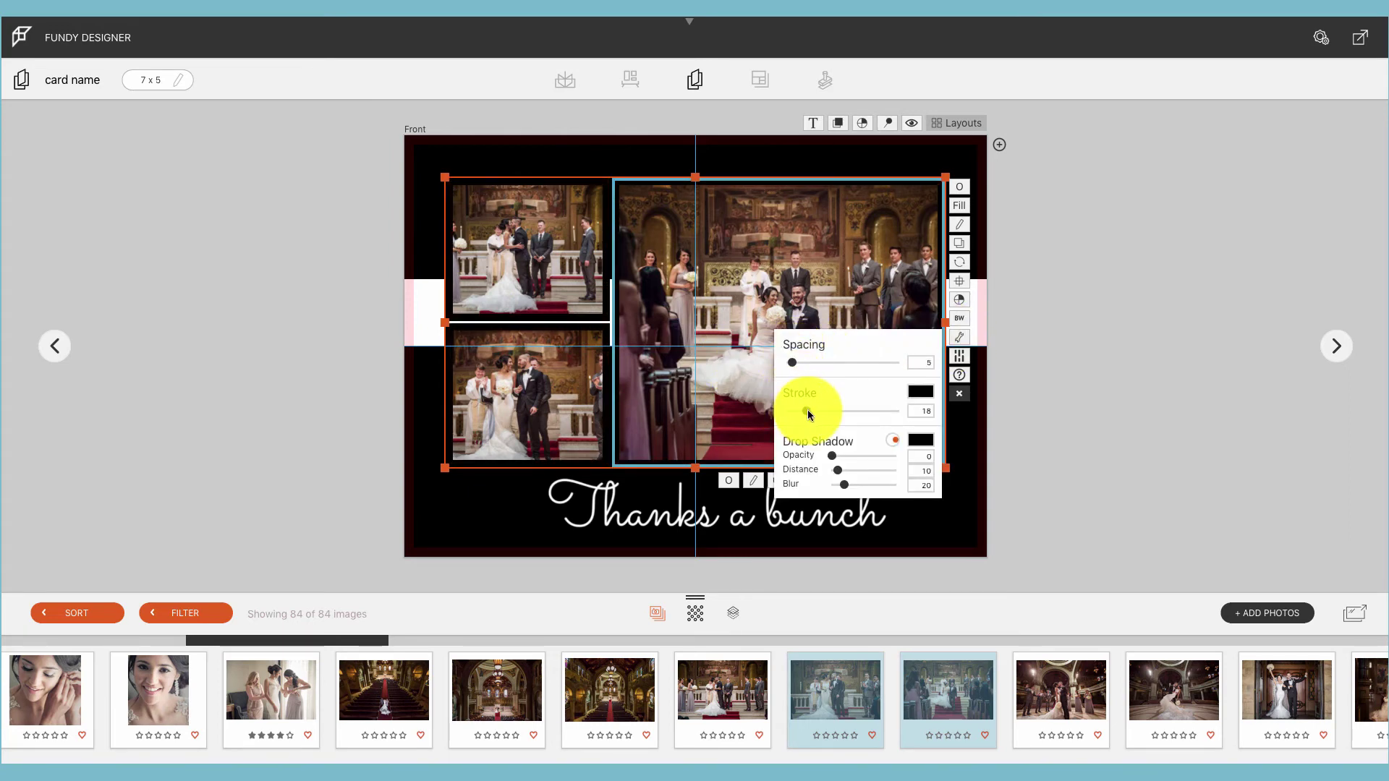
click(921, 391)
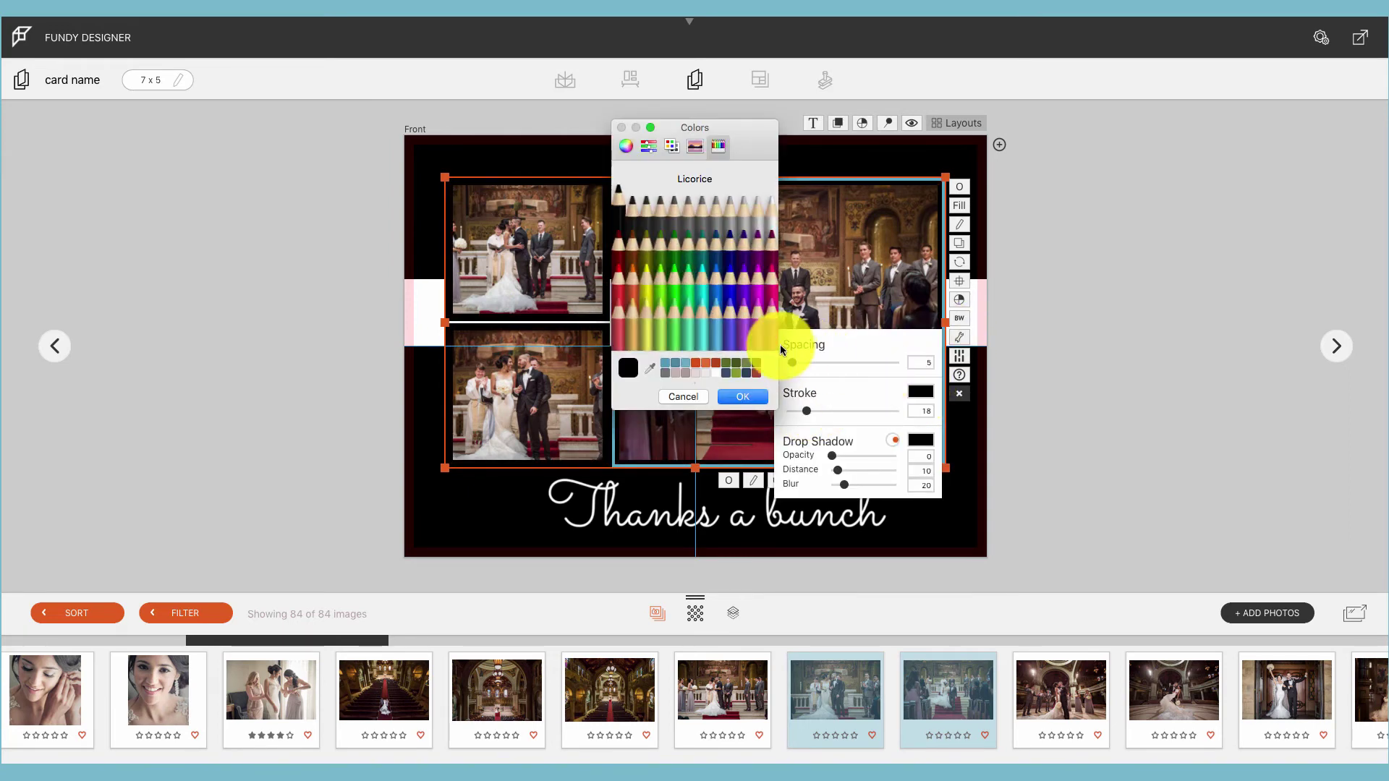
click(774, 203)
click(748, 396)
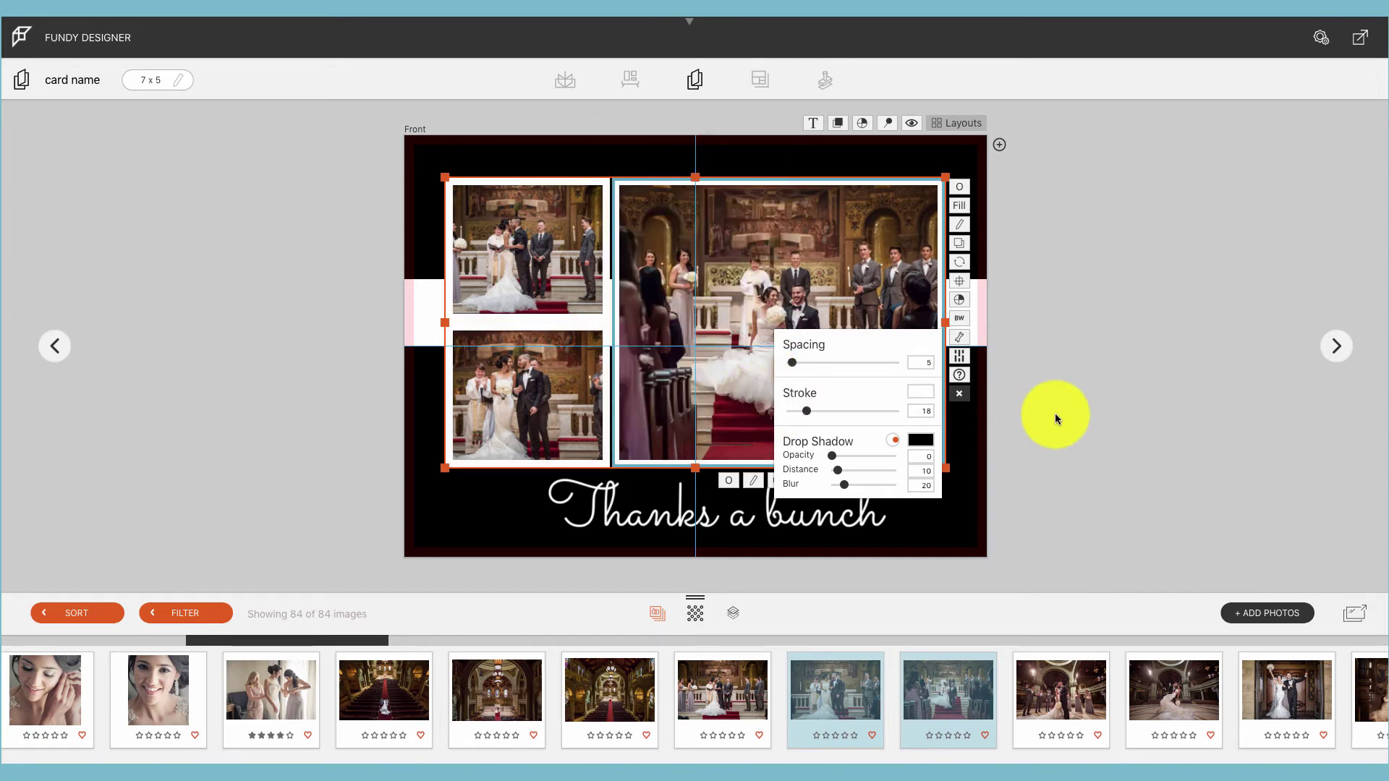
click(1055, 414)
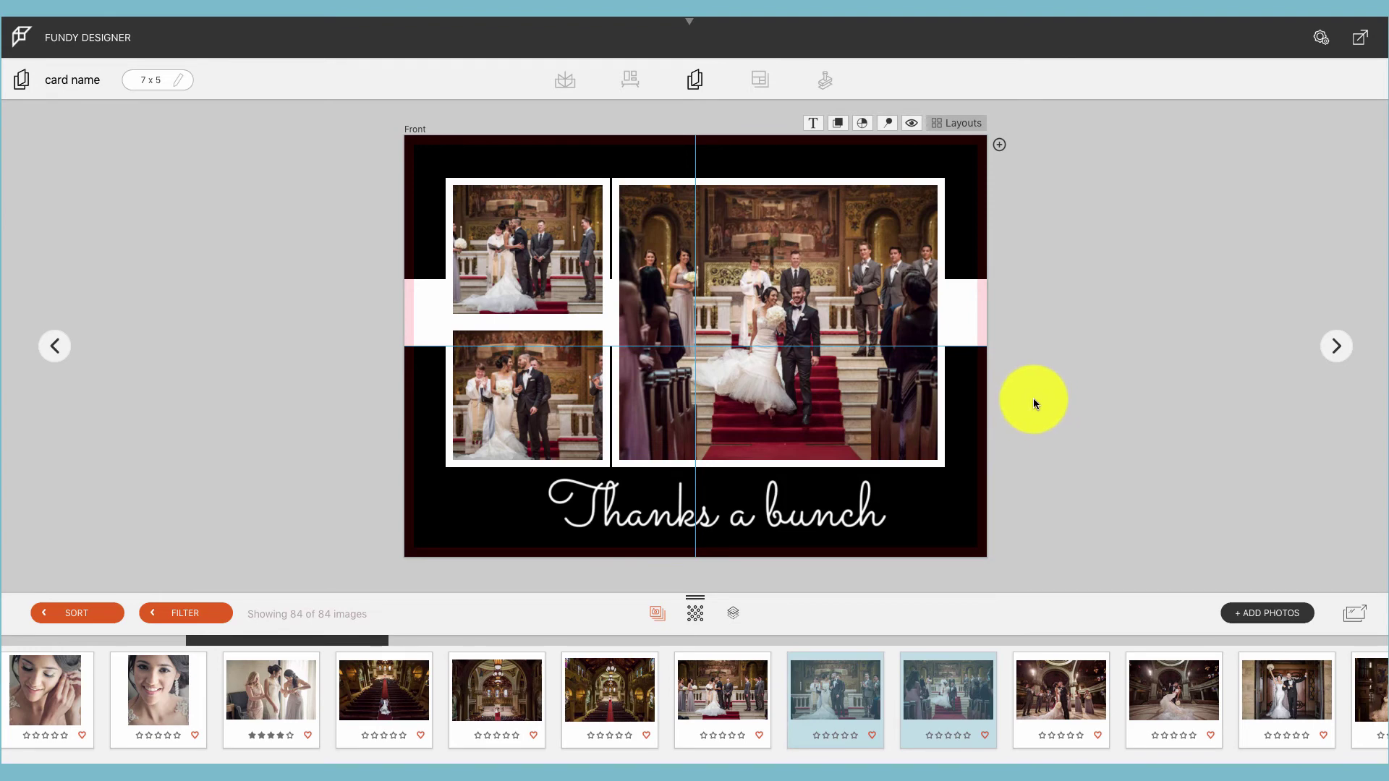
On the card back, drag the custom logo graphic over the Studio LOGO placeholder
click(1337, 349)
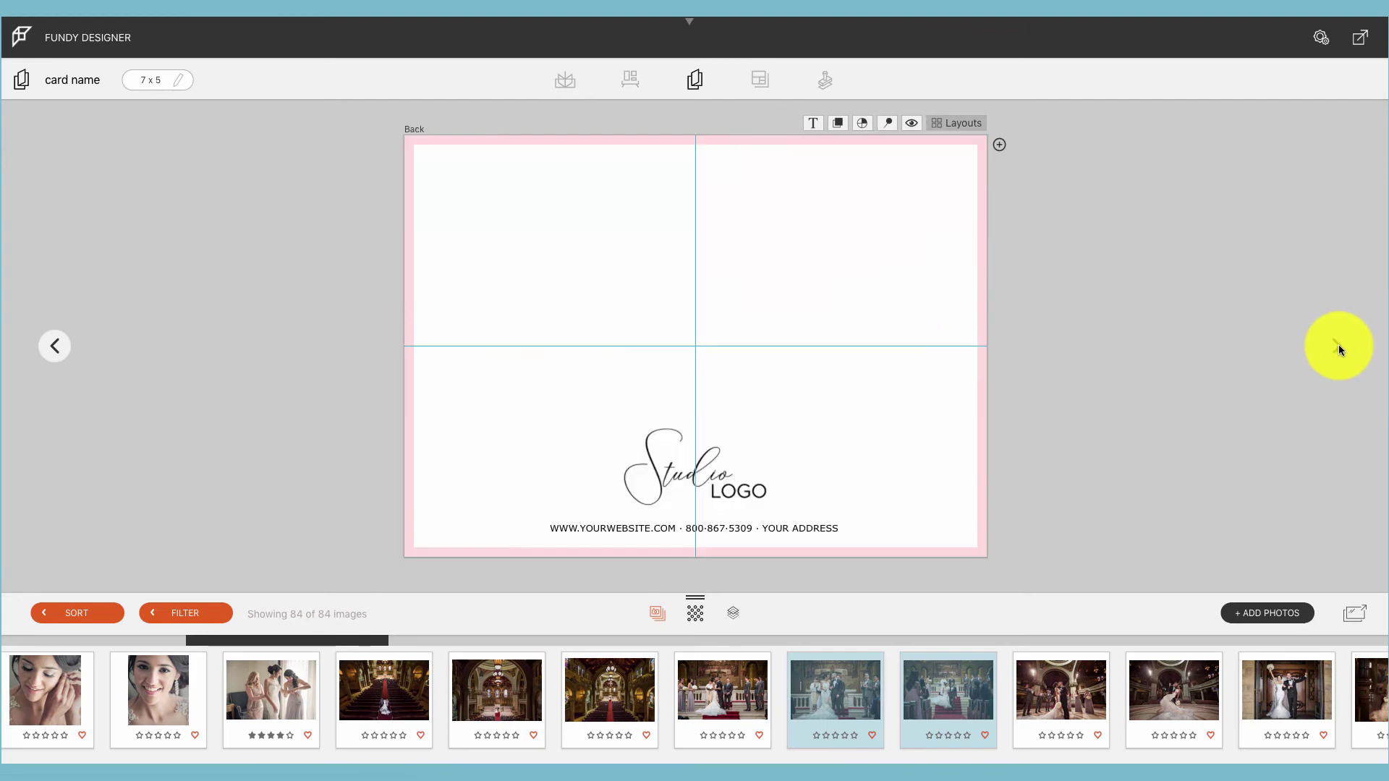
click(732, 614)
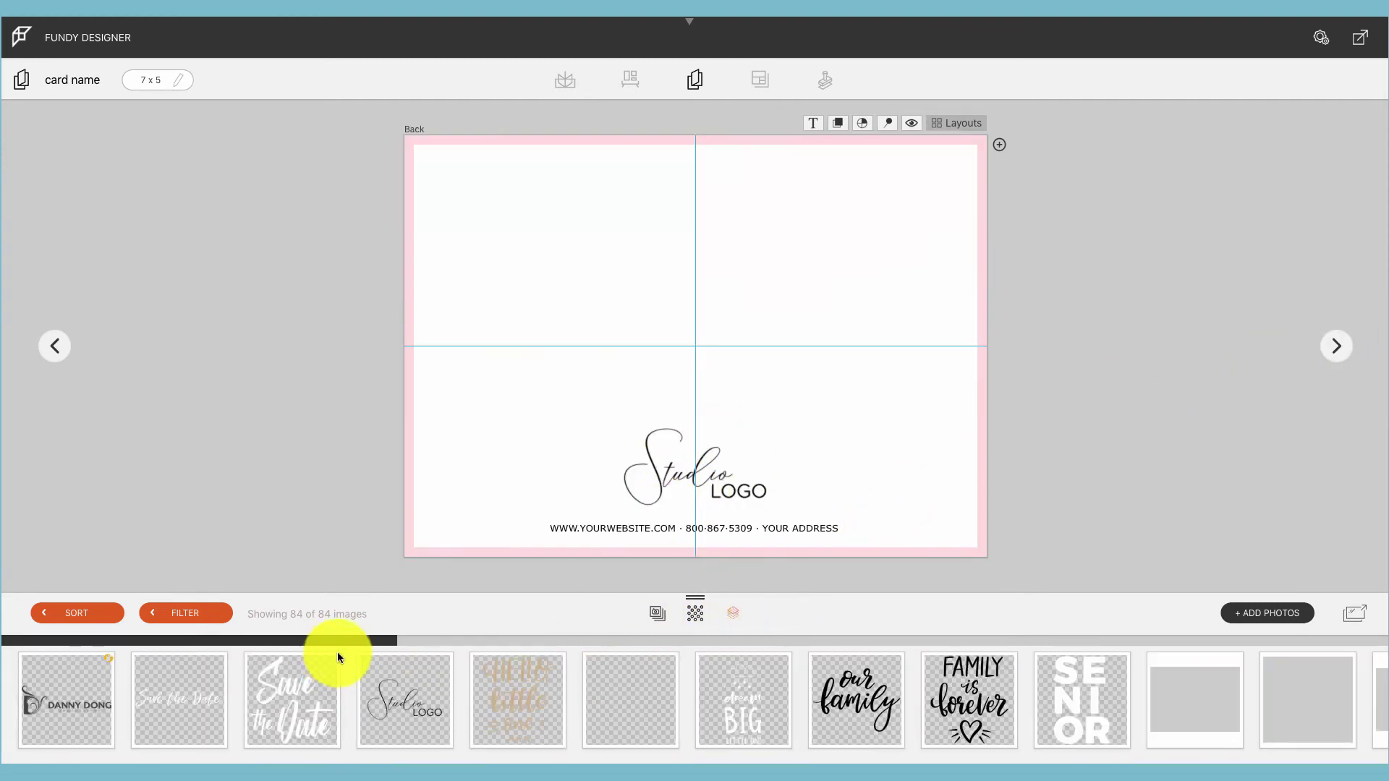
drag(67, 693, 669, 484)
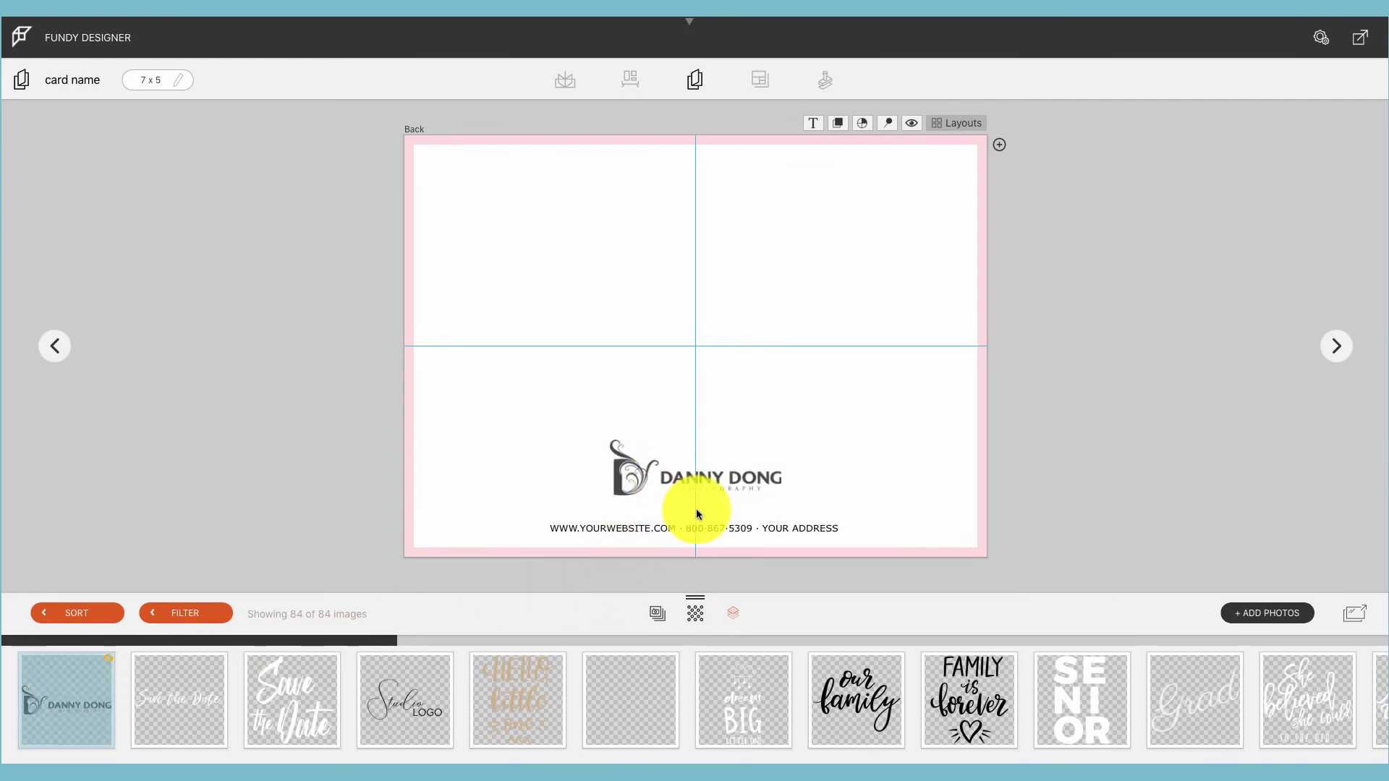
click(584, 530)
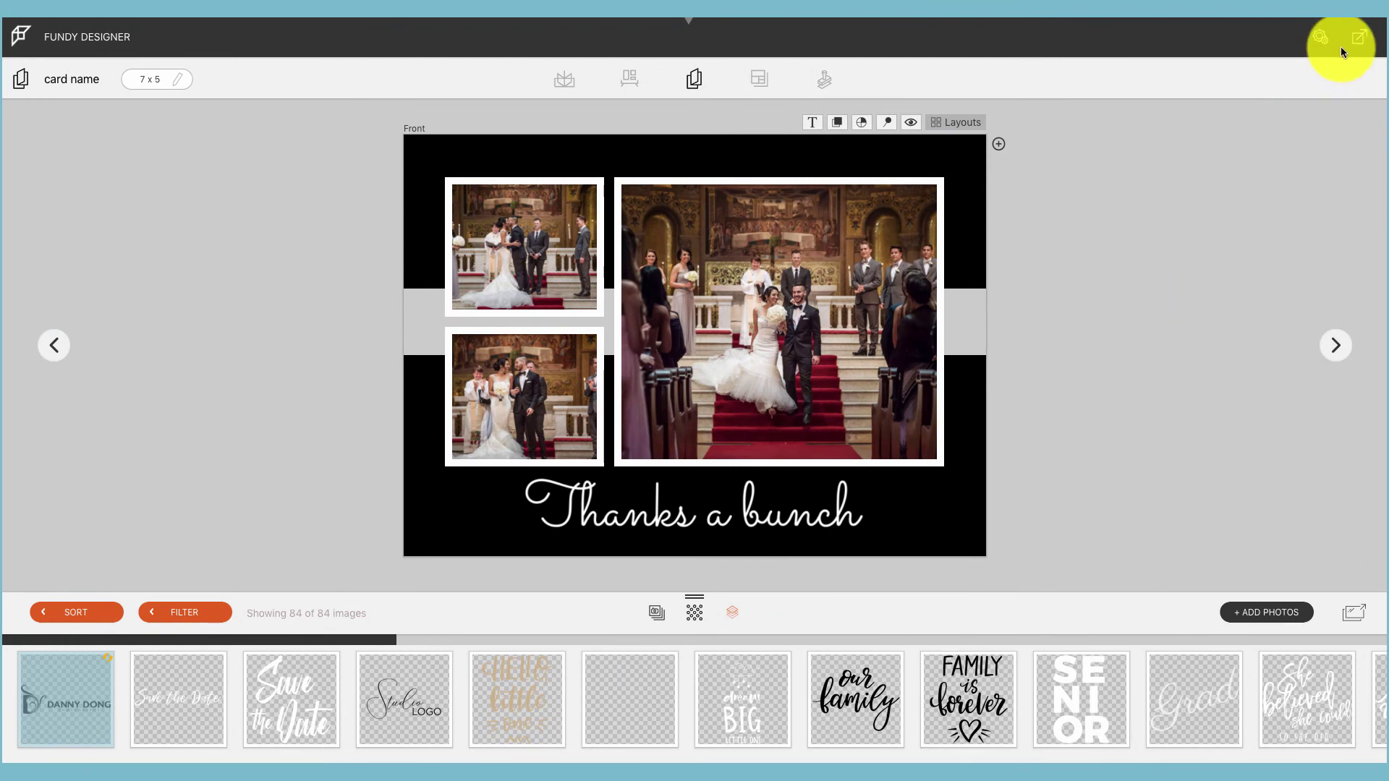
Start a design set save named 'Thank you black' with the tag 'Thank You'
click(1358, 34)
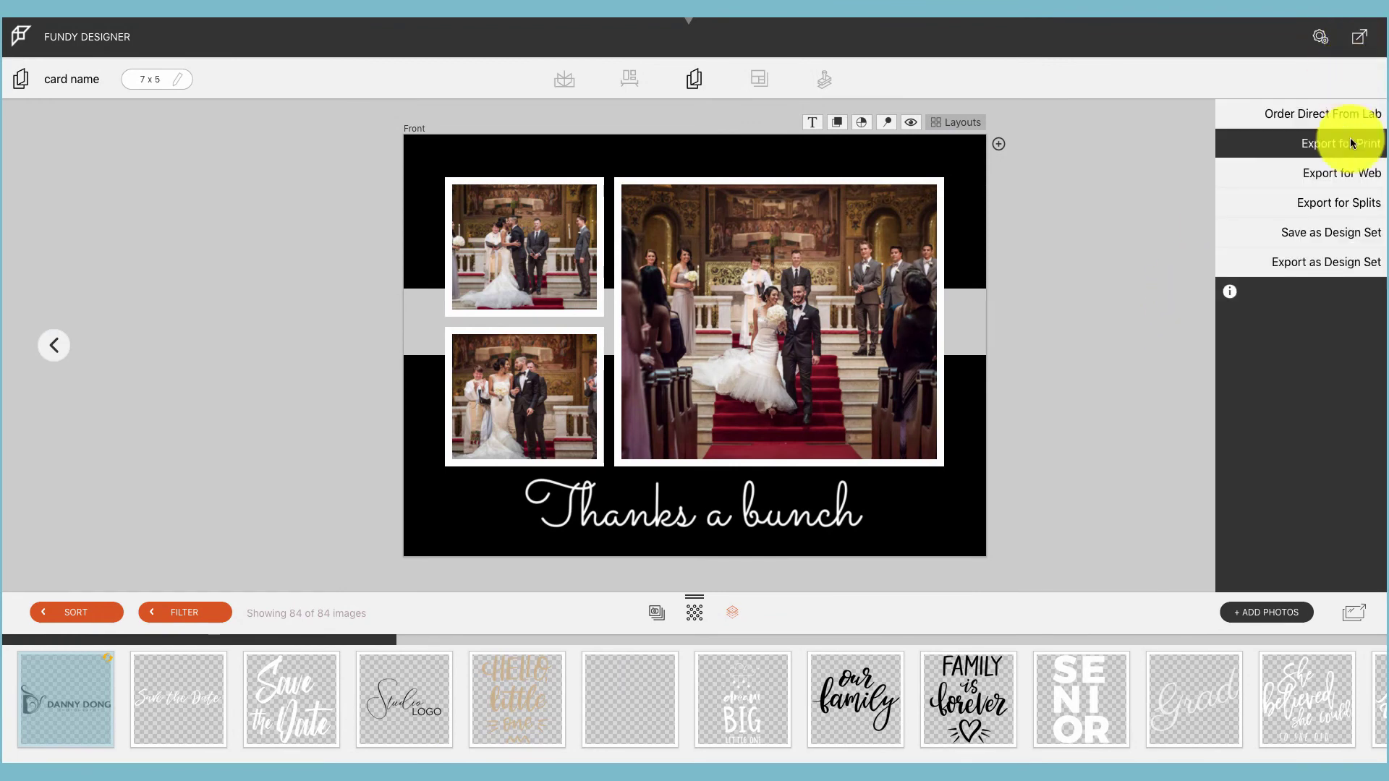
click(1347, 232)
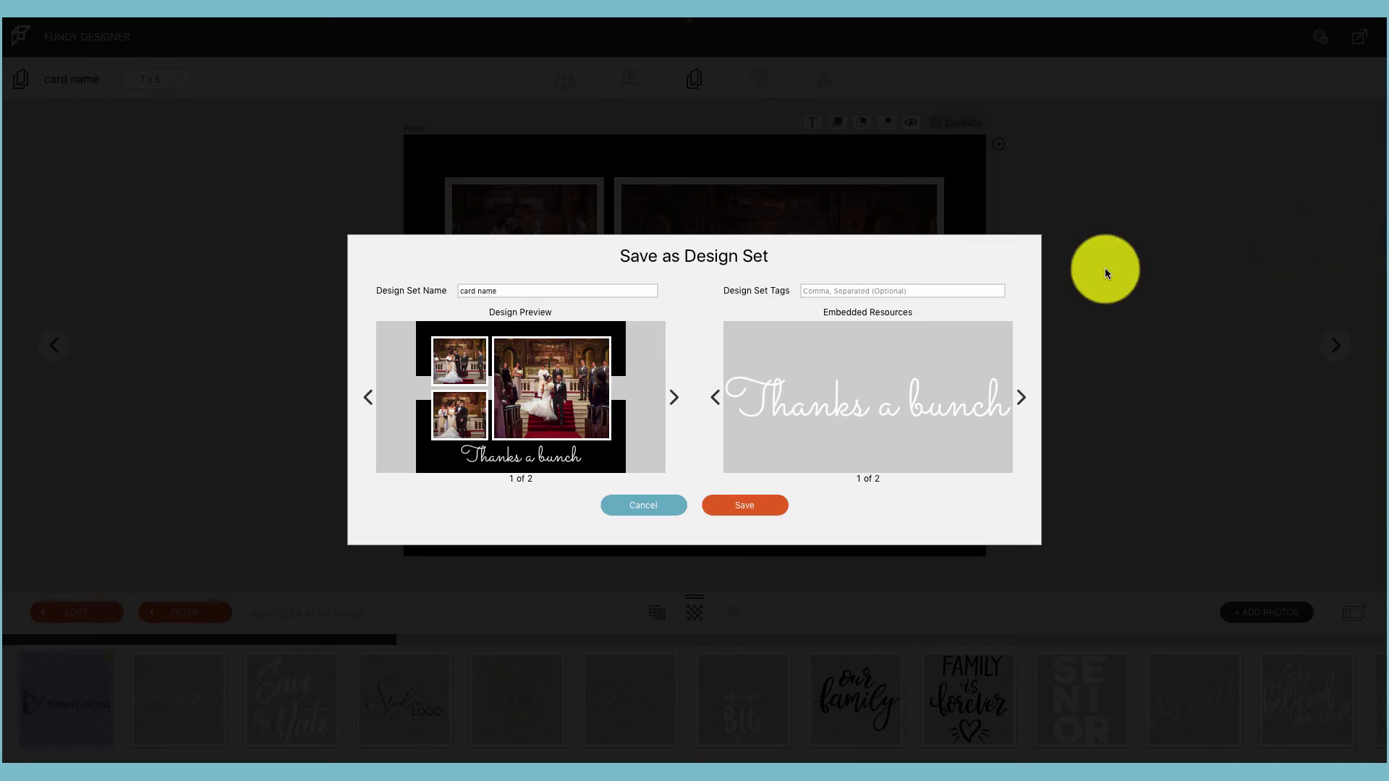
click(496, 293)
text(Thank y)
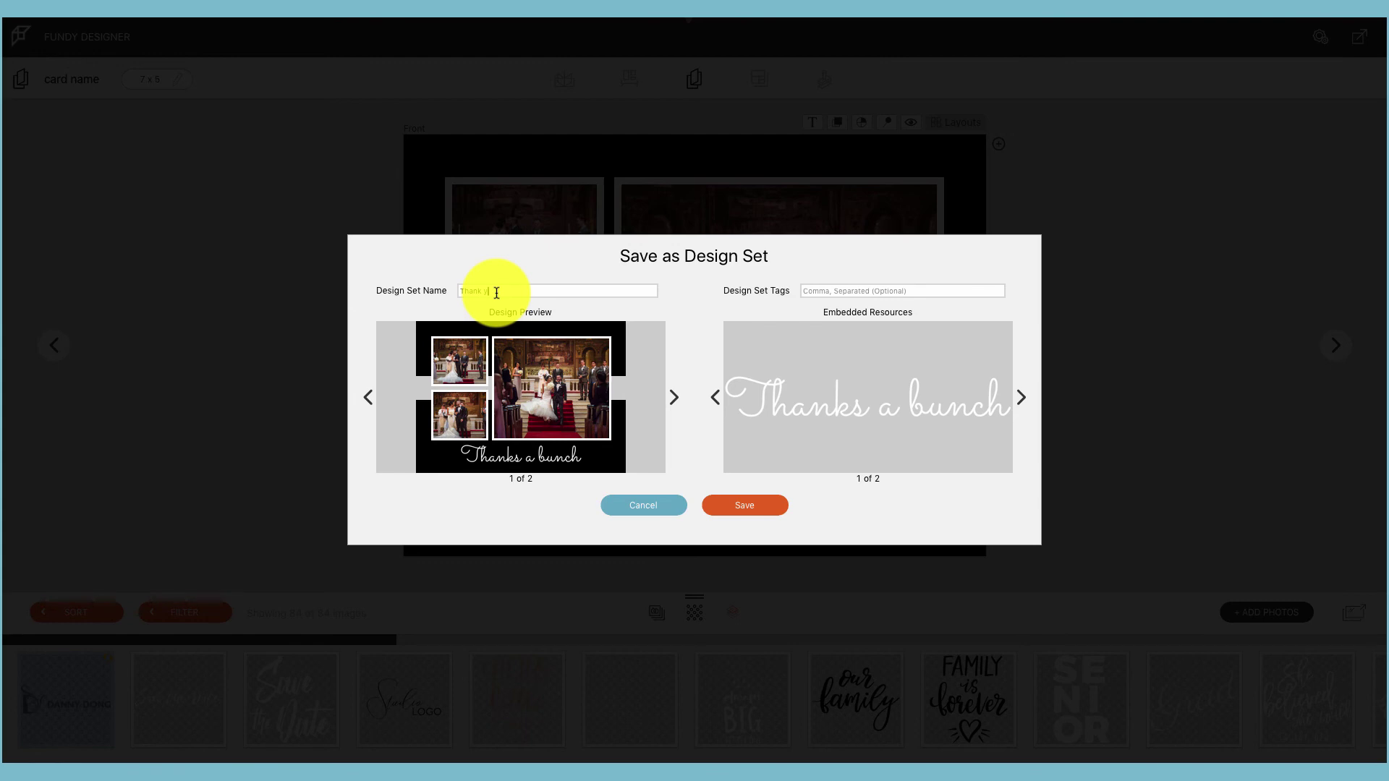
text(ou black)
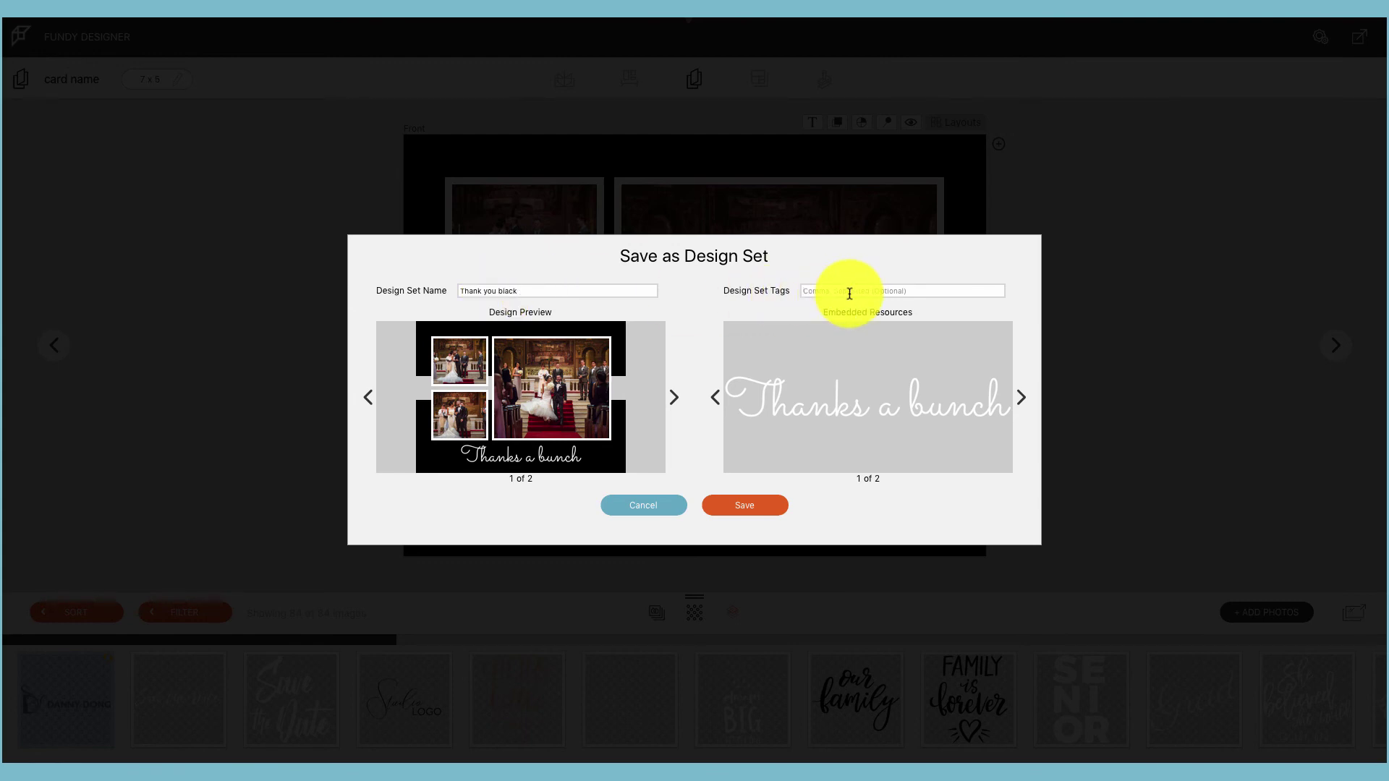
text(Ta)
text(ha)
text(nk You)
Check the front and back previews and both embedded resources, then save the design set
click(675, 399)
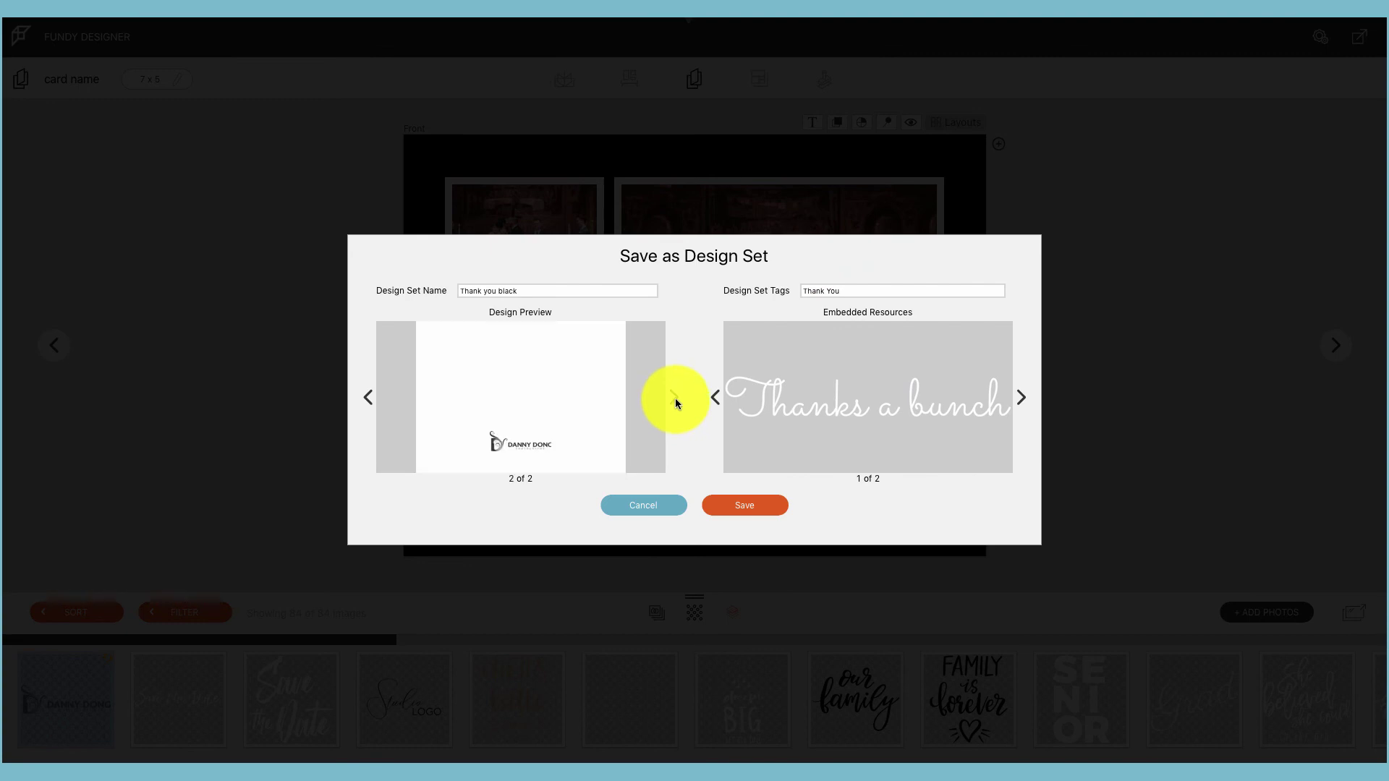
click(675, 398)
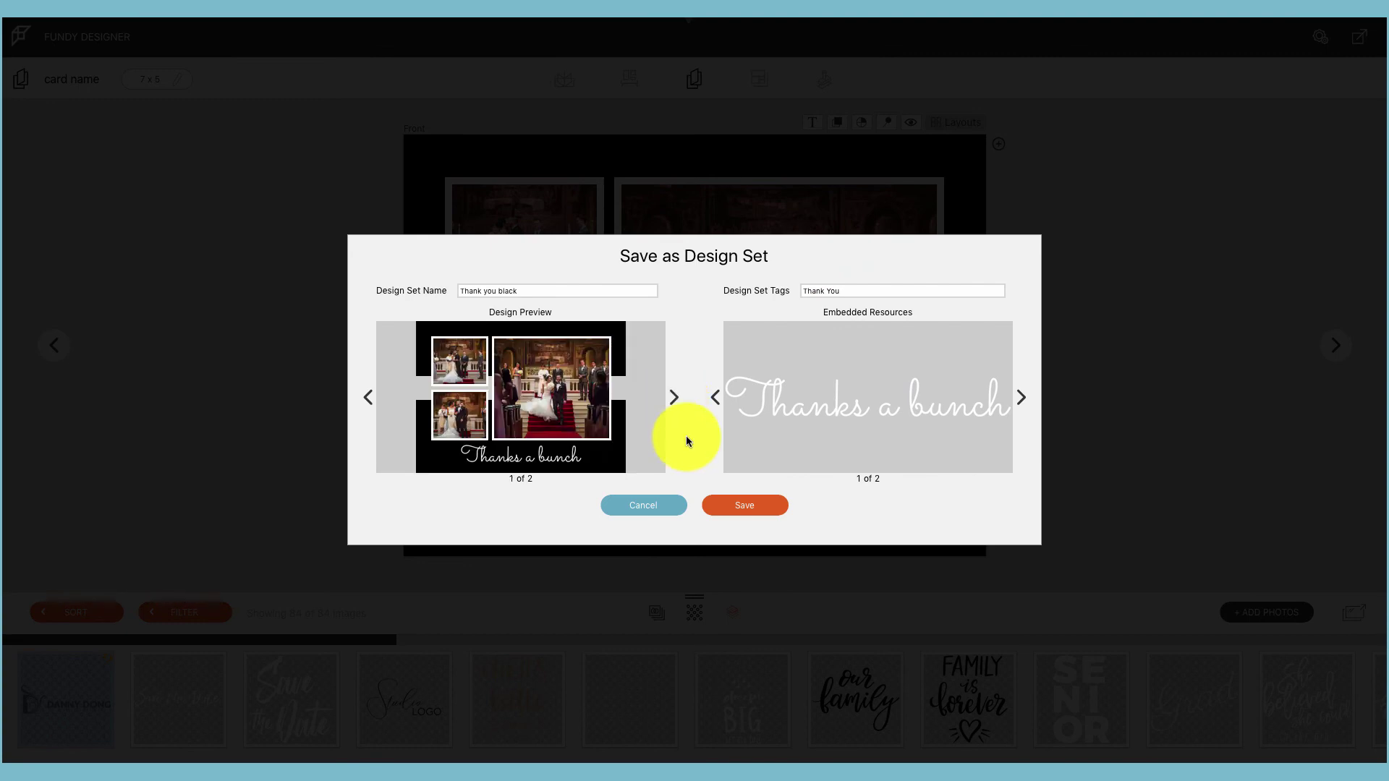
click(1022, 399)
click(1022, 399)
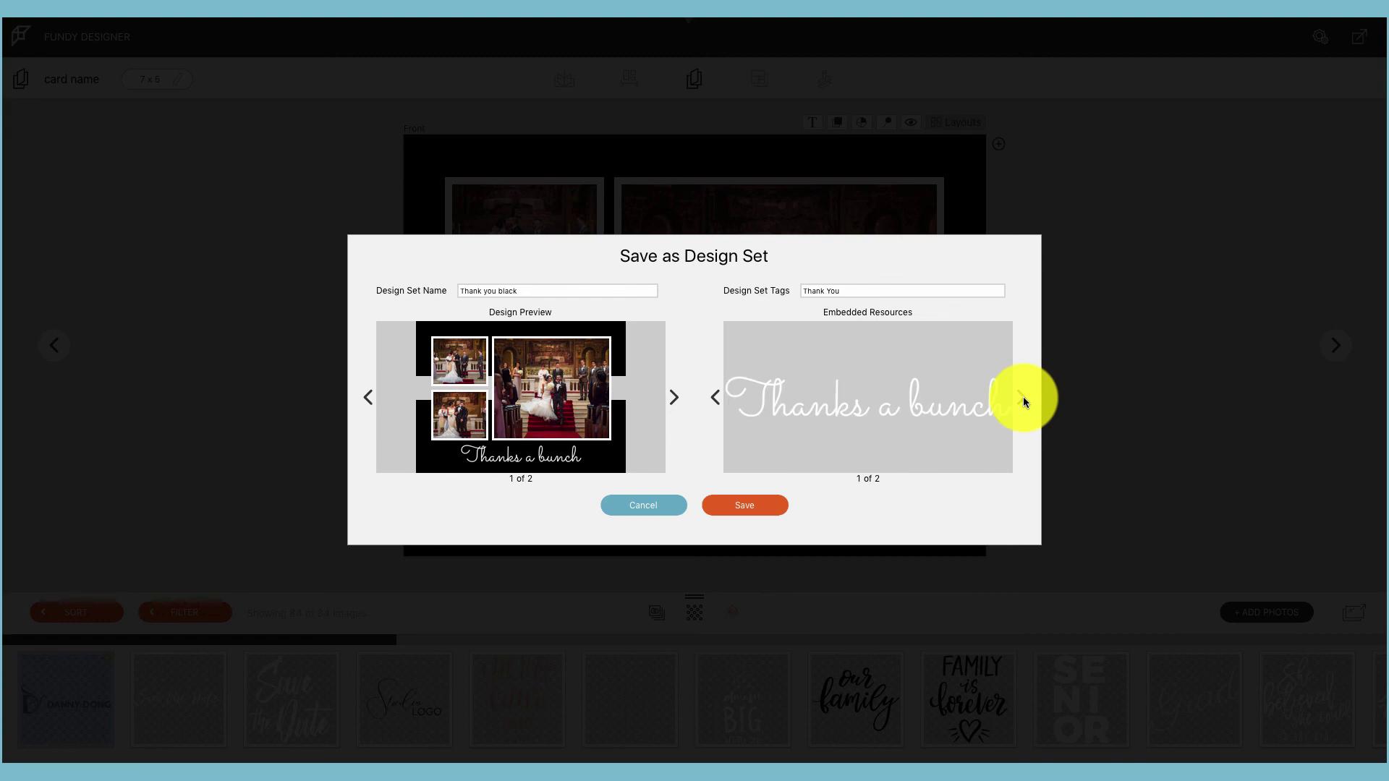
click(763, 505)
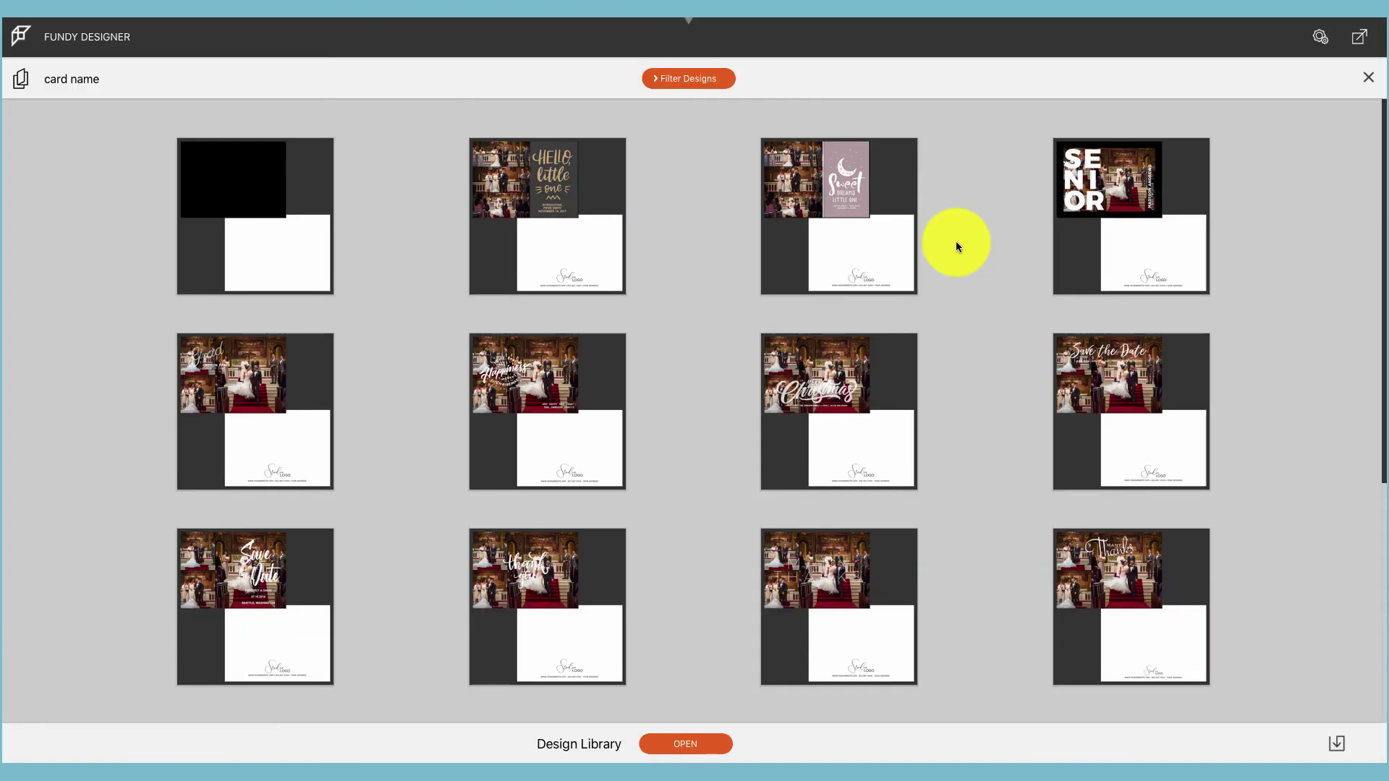
Filter the Design Library to Thank You designs and bring up the export options
scroll(956, 241, down, 5)
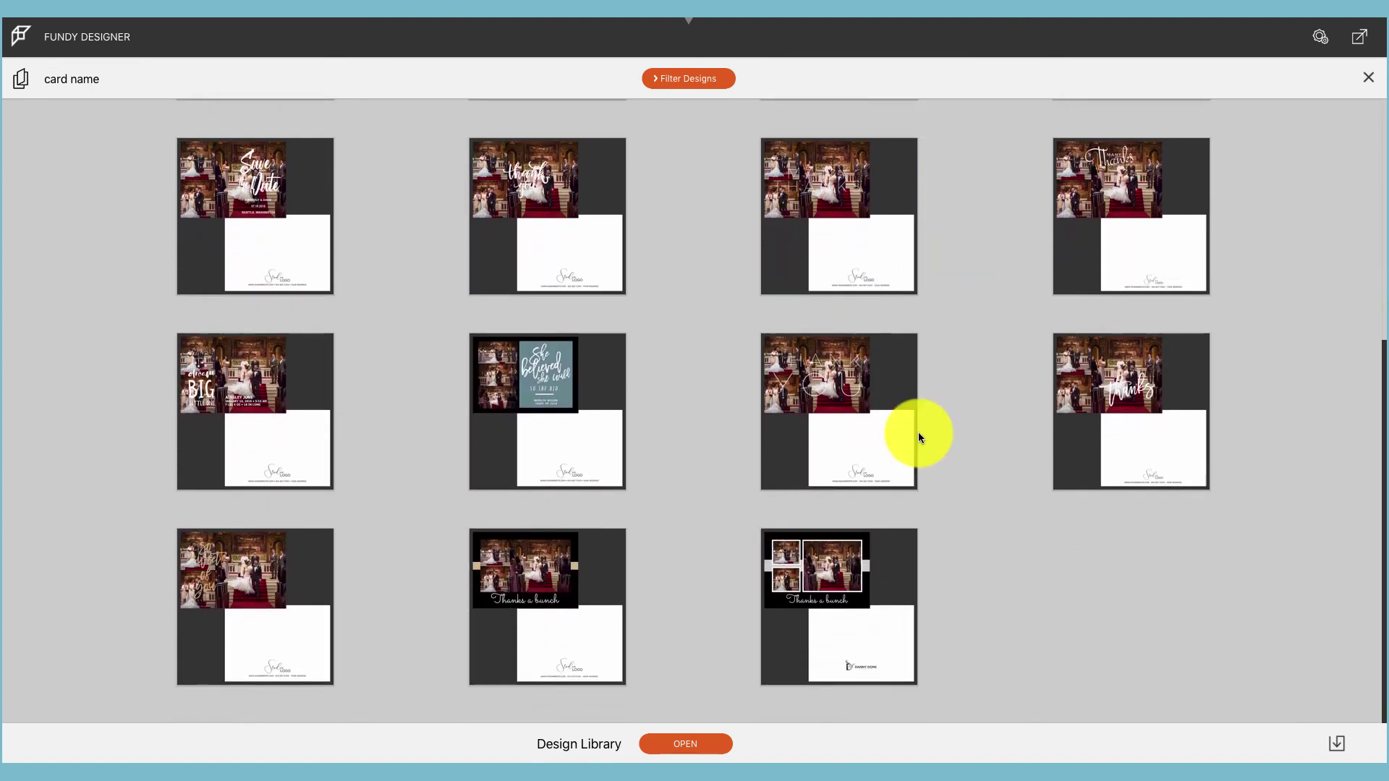
mouse_move(834, 620)
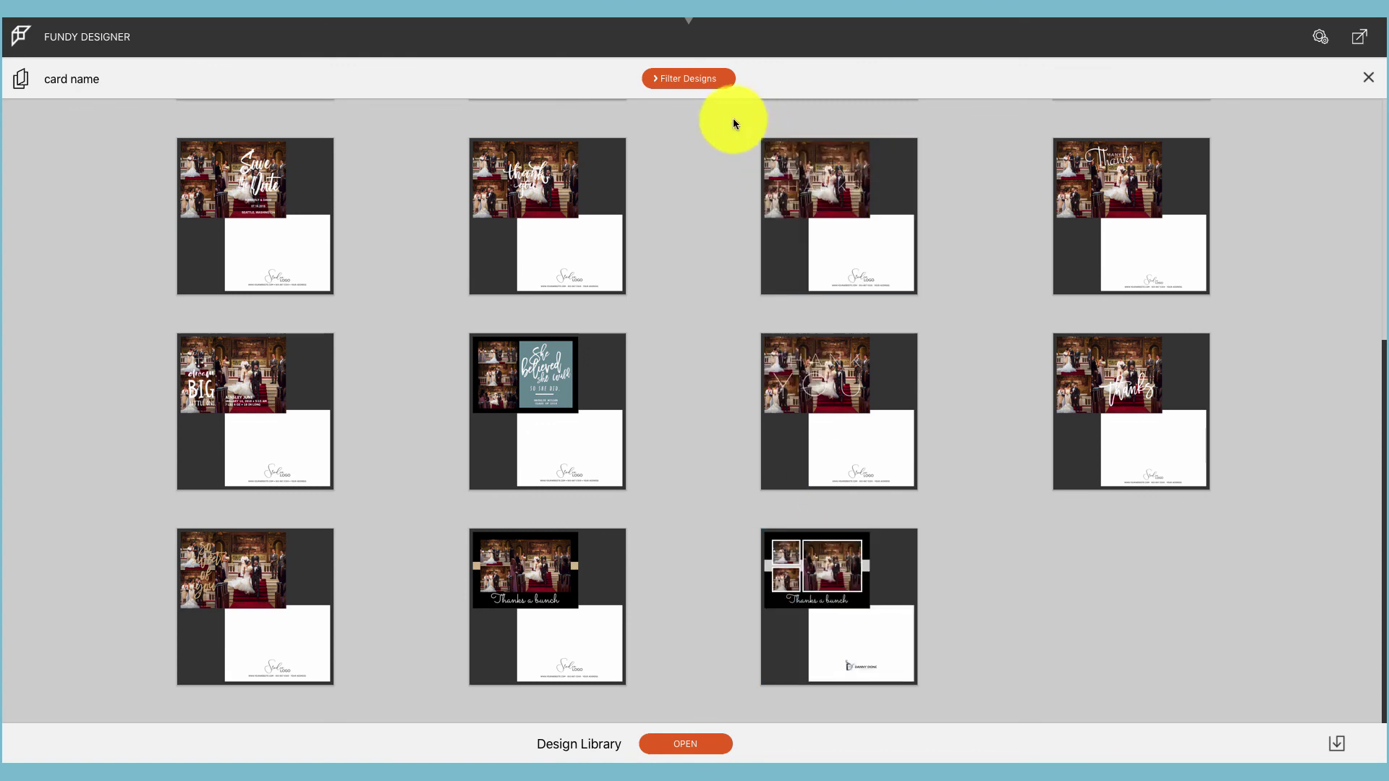
click(668, 79)
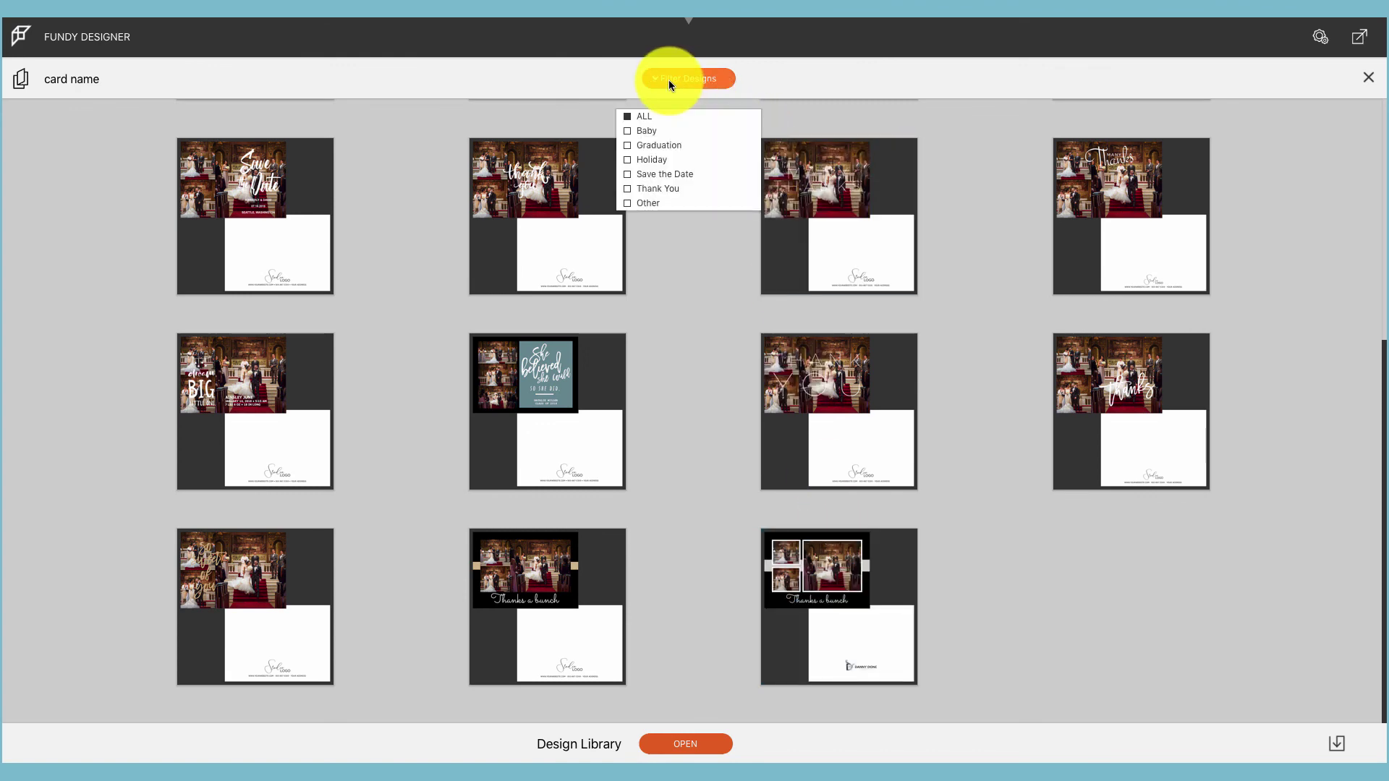
click(627, 189)
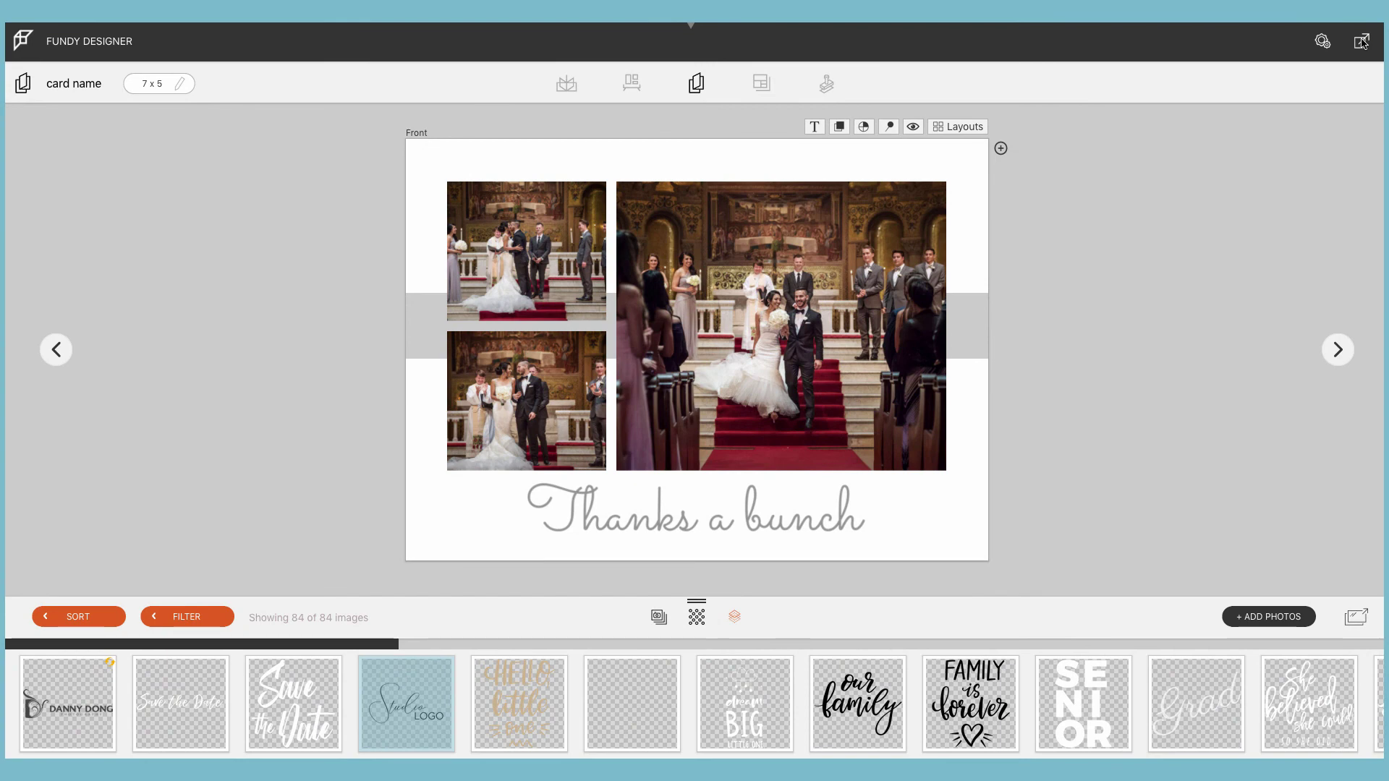
click(1361, 41)
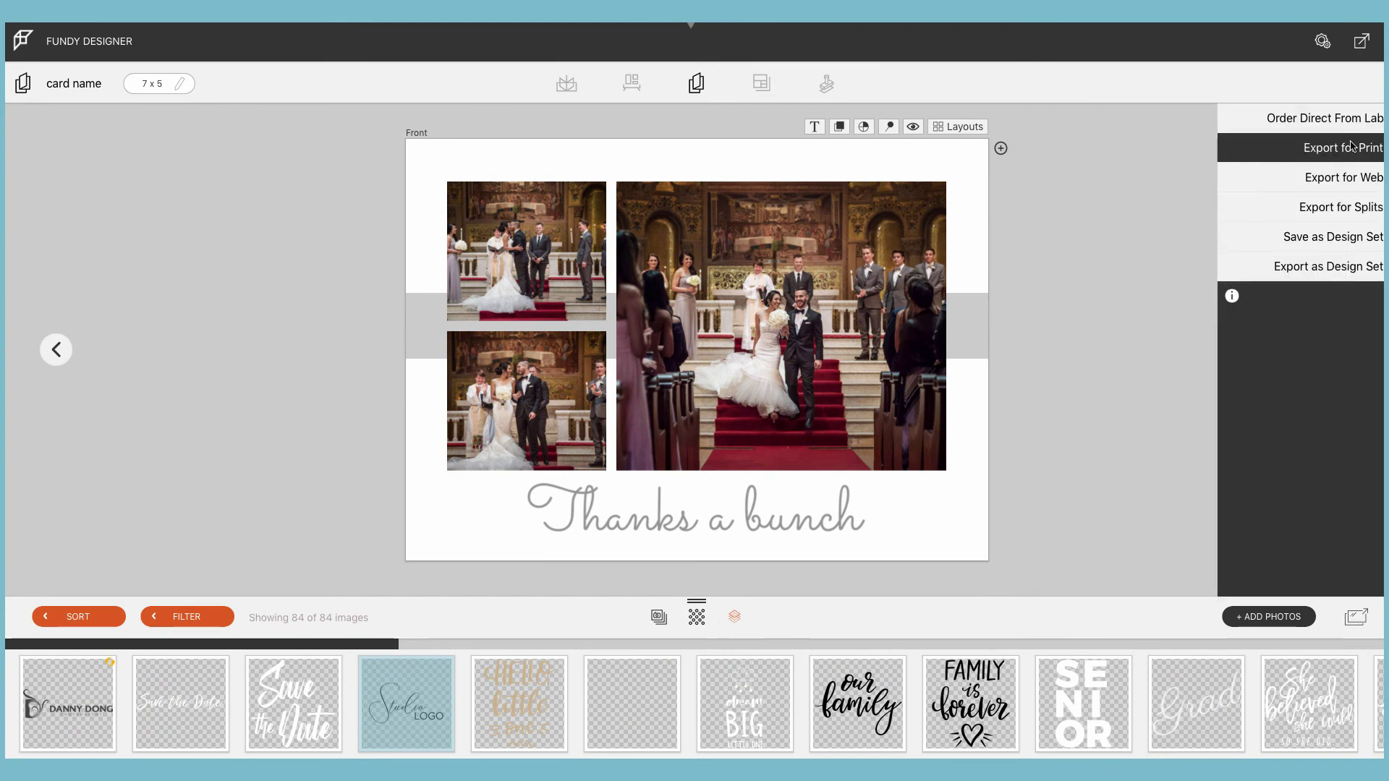